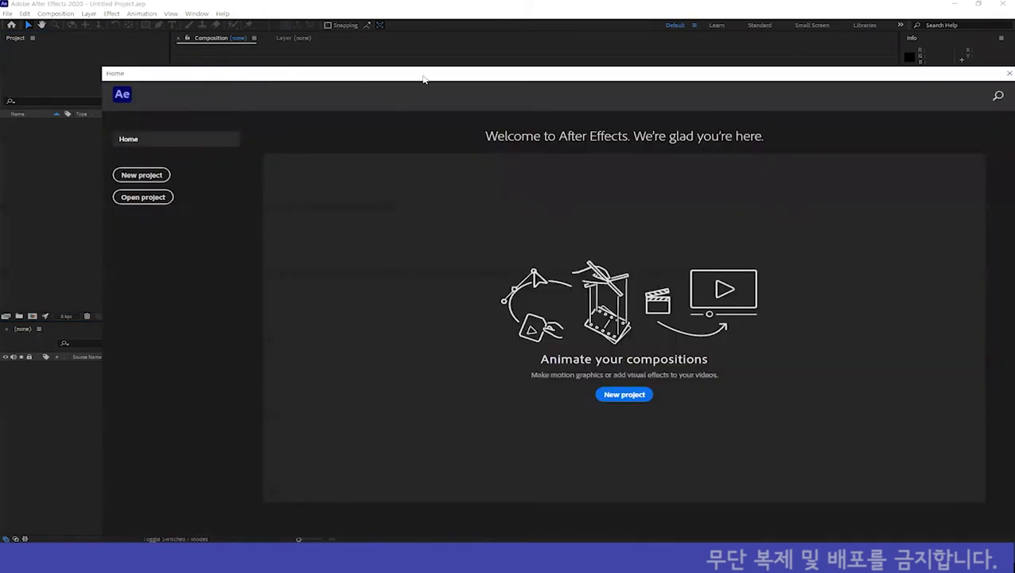
Close the Home window and bring the Illustrator file tk.ai into the project for import
drag(424, 80, 339, 78)
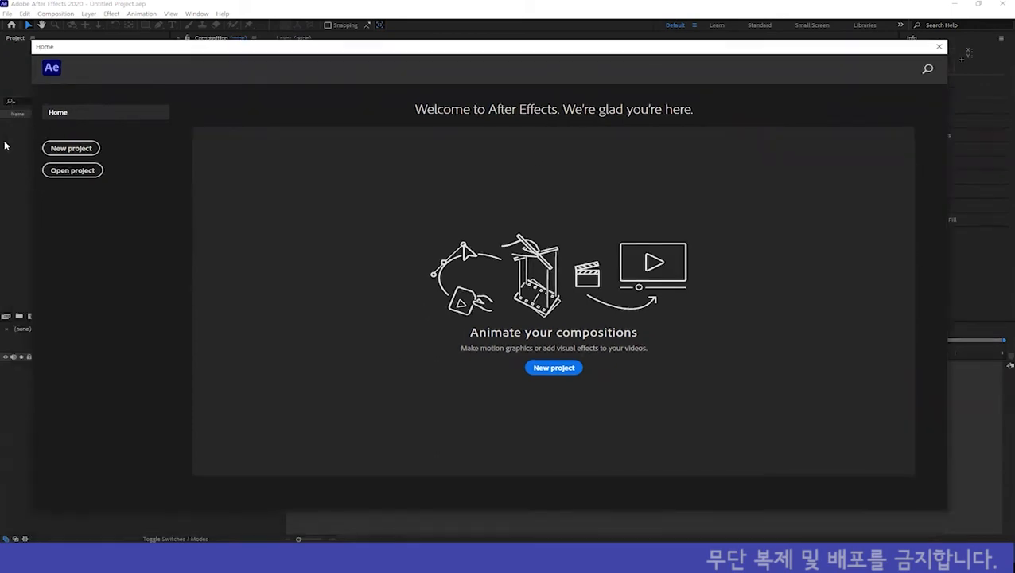
click(937, 48)
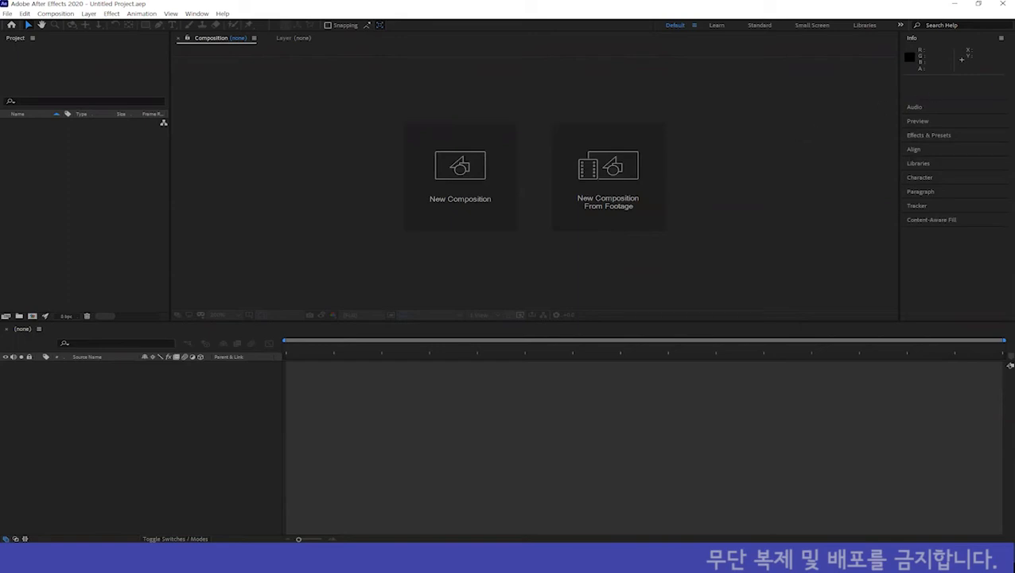
drag(308, 141, 75, 195)
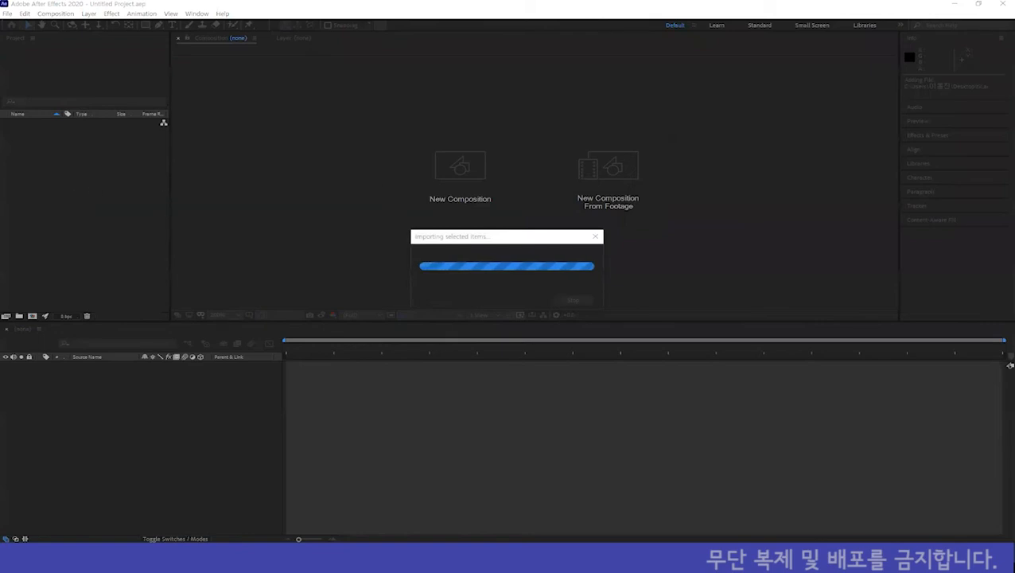
key(Return)
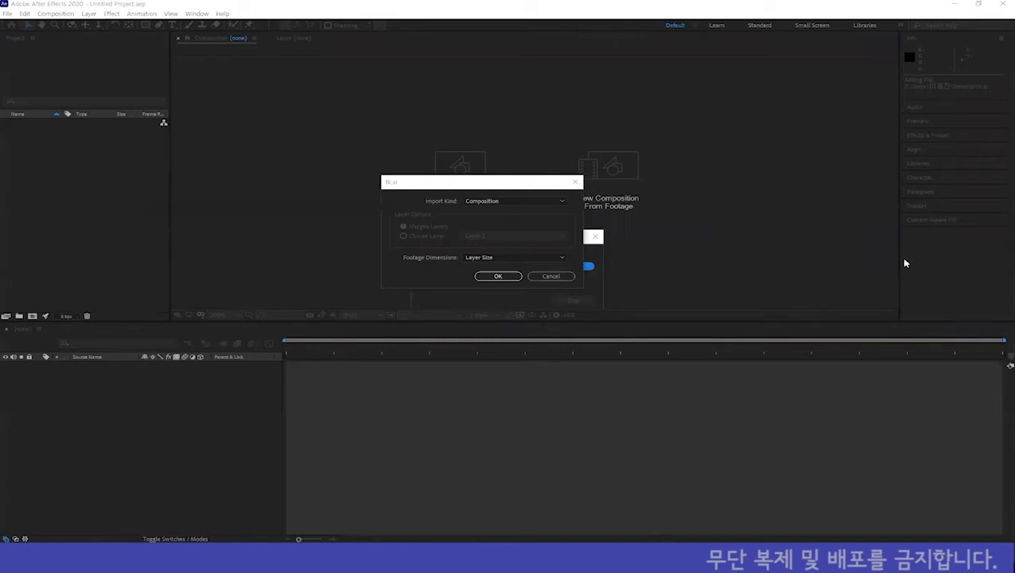
Try importing tk.ai as Footage with the Choose Layer option
click(558, 204)
click(500, 215)
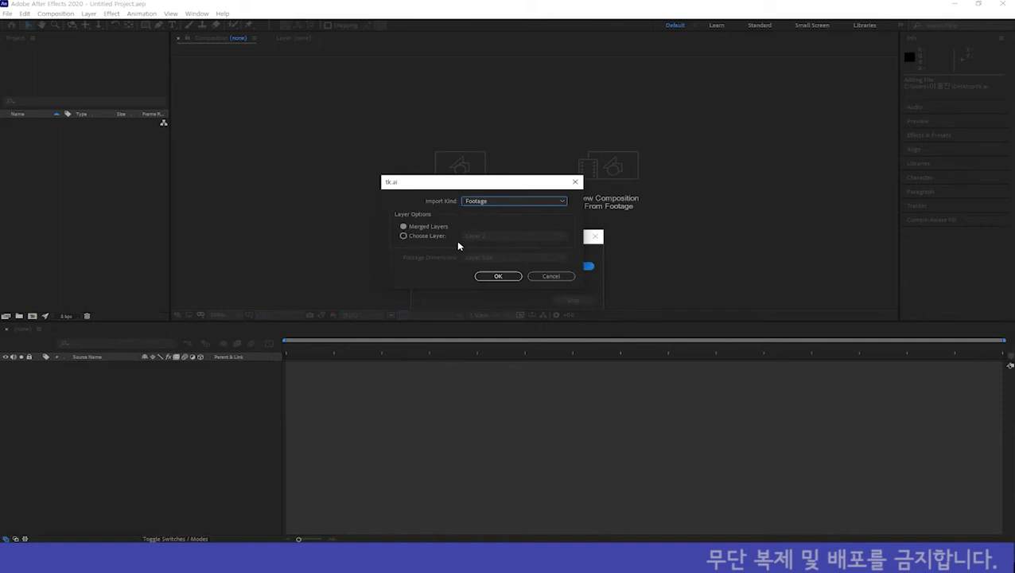
click(403, 236)
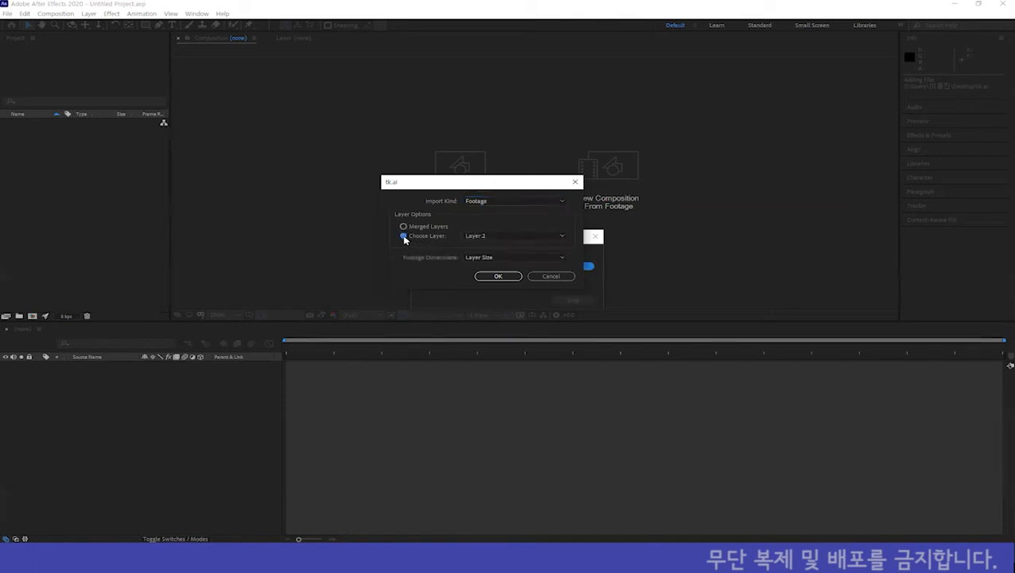
click(498, 235)
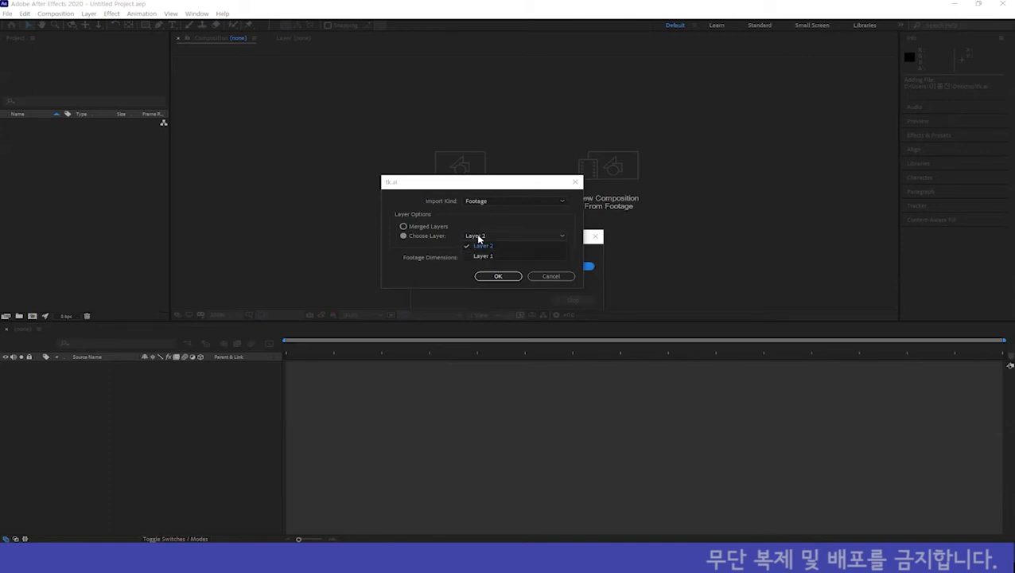
click(478, 204)
Import tk.ai as a Composition with footage dimensions at Layer Size
click(481, 204)
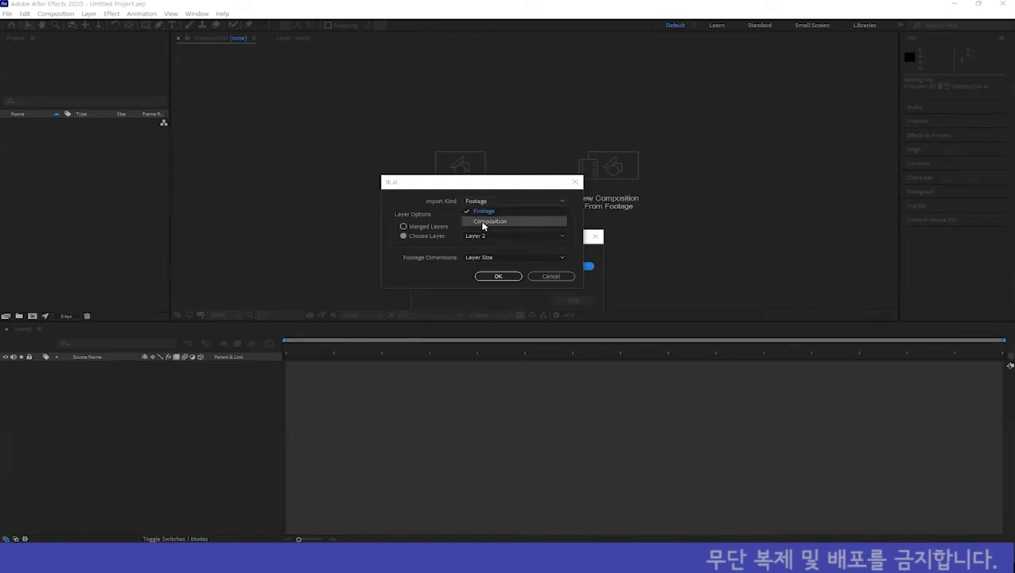
click(483, 223)
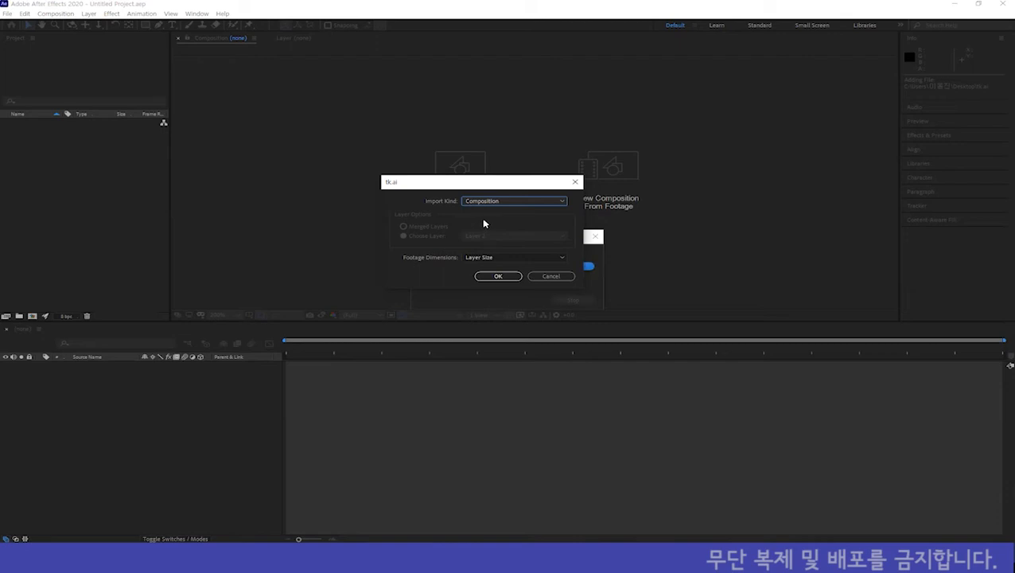
click(498, 277)
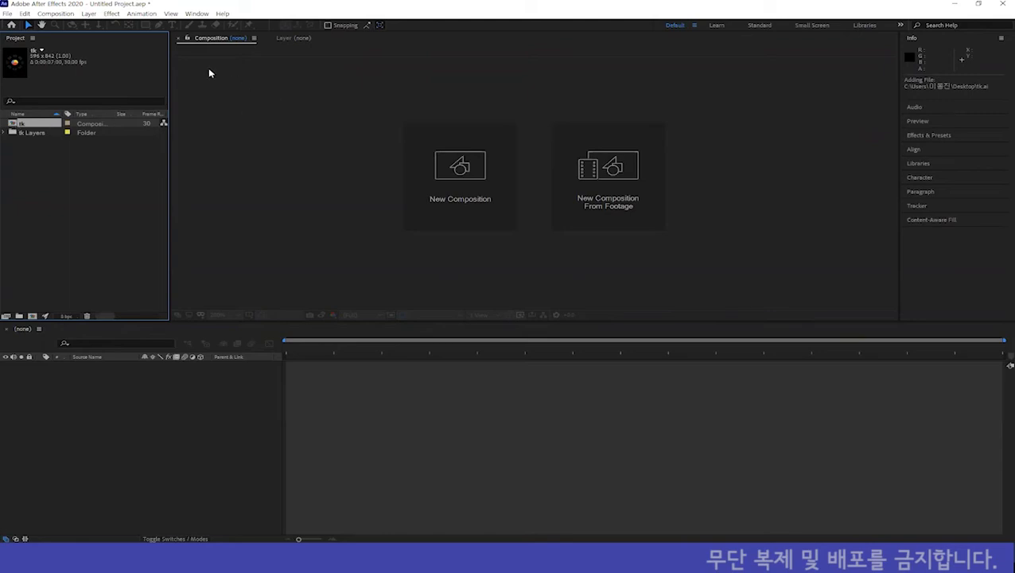
Open the imported tk composition and turn off its transparency grid
drag(167, 68, 218, 69)
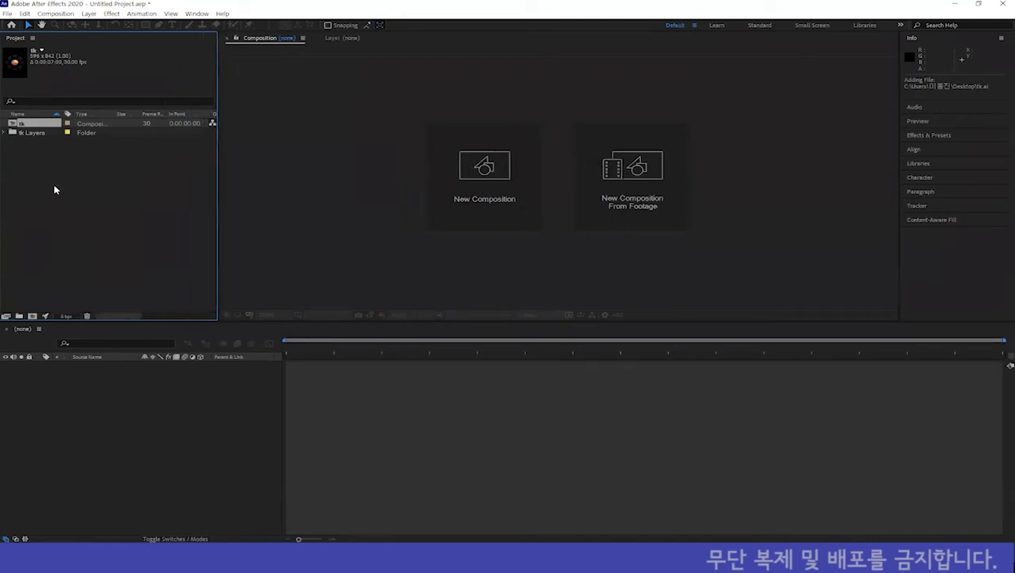
double_click(13, 125)
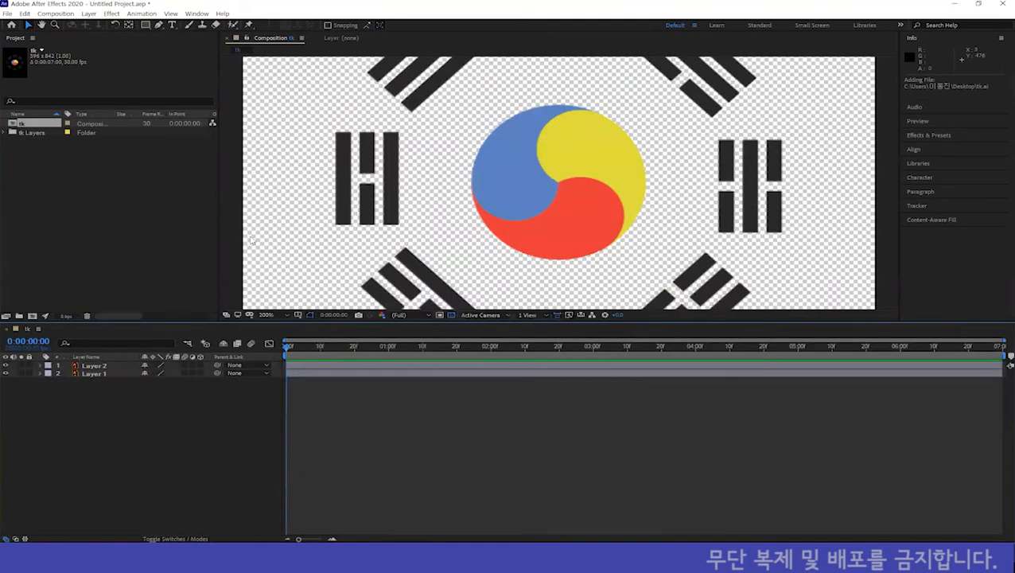
click(451, 315)
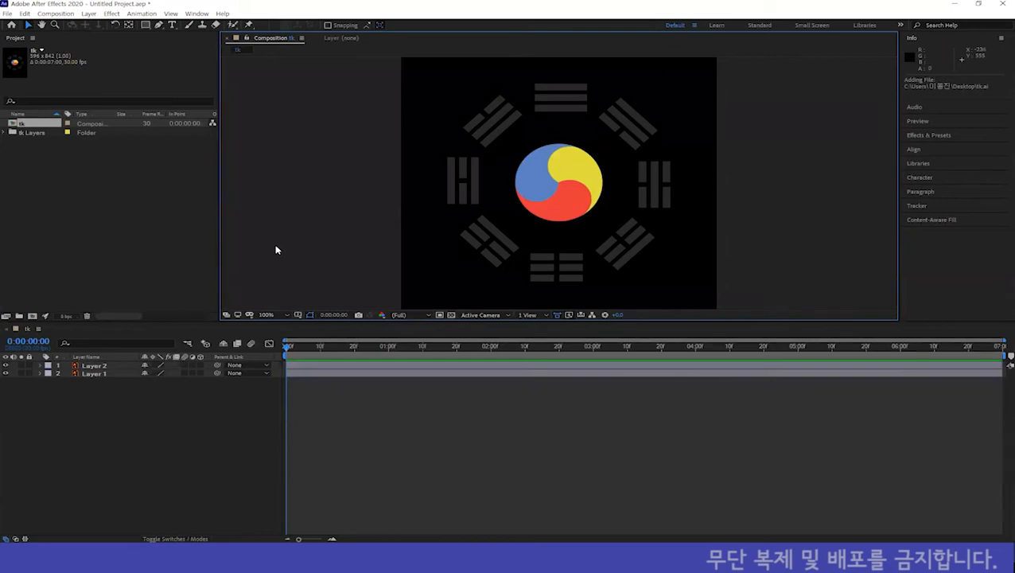
scroll(525, 198, down, 2)
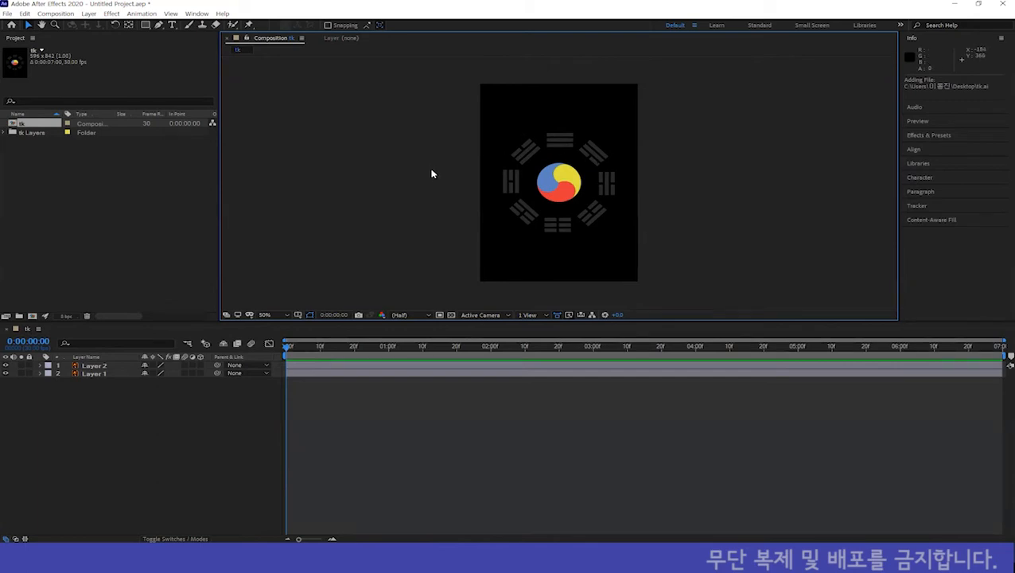
Set the tk composition to 640 px wide, 480 px high and a duration of 0:00:05:00
key(ctrl+k)
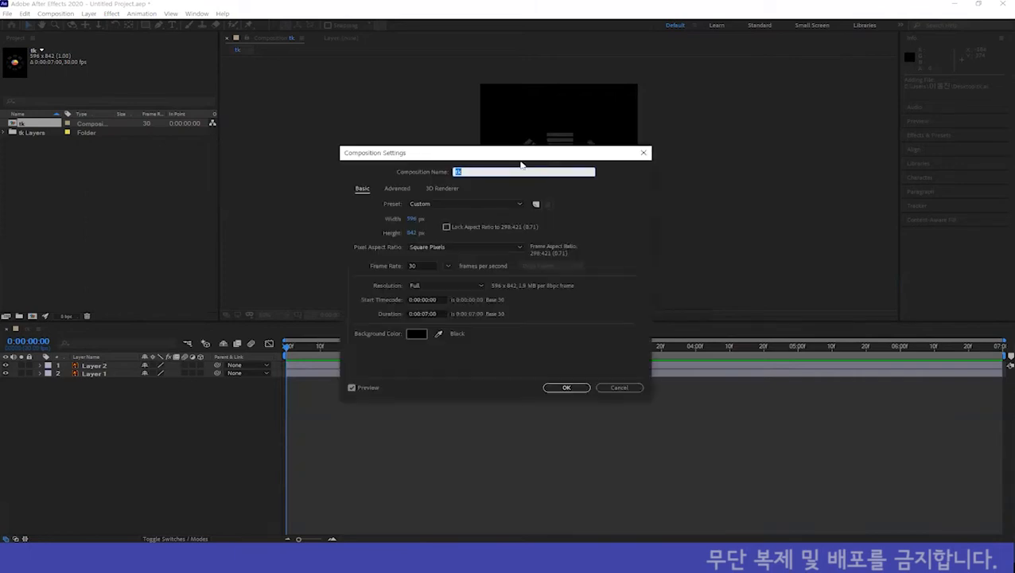
click(418, 218)
text(640)
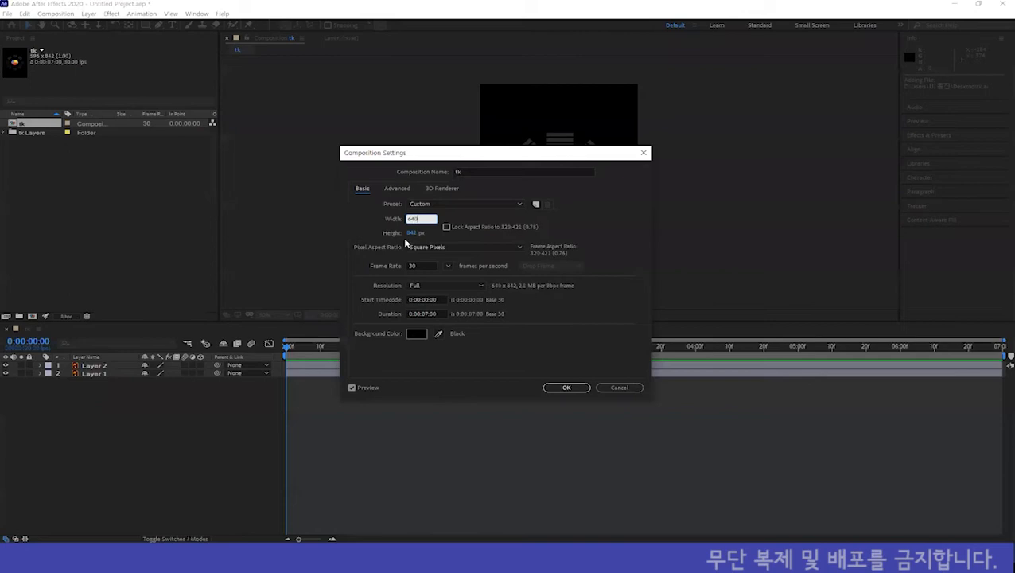
click(415, 232)
text(480)
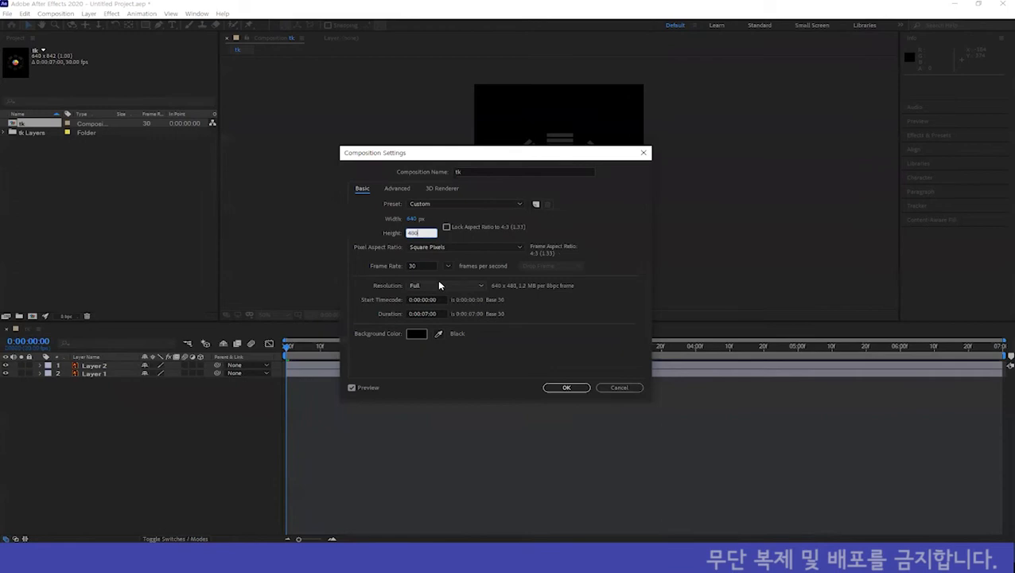
click(580, 228)
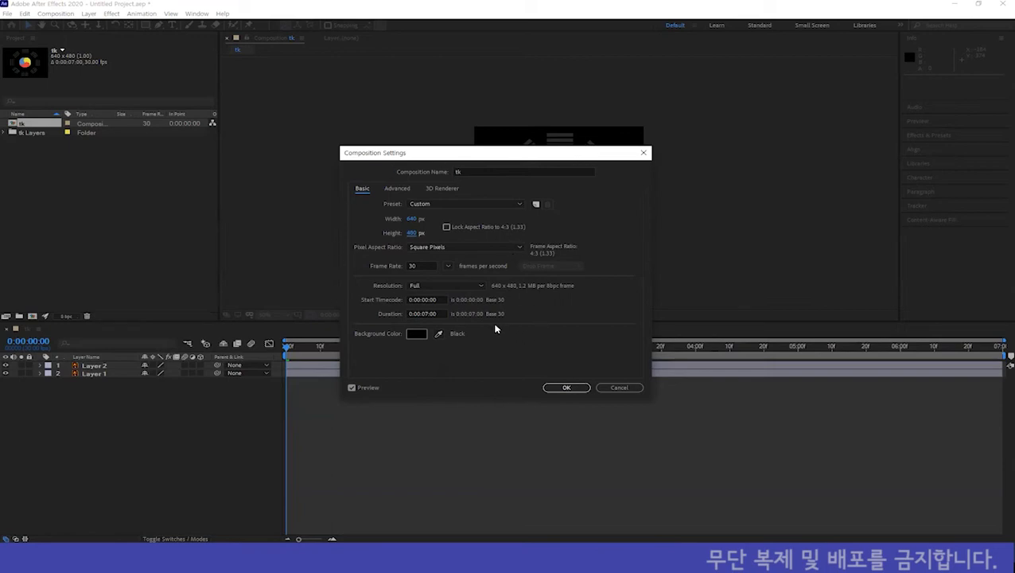
click(441, 314)
text(500)
click(555, 389)
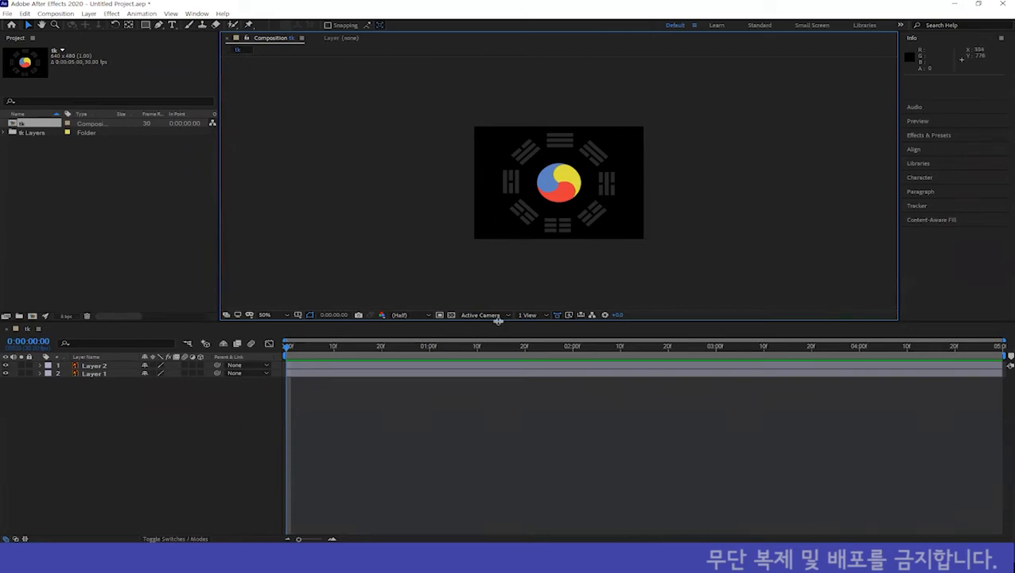
Compare the composition with the transparency grid on and off
click(452, 316)
click(452, 316)
click(451, 316)
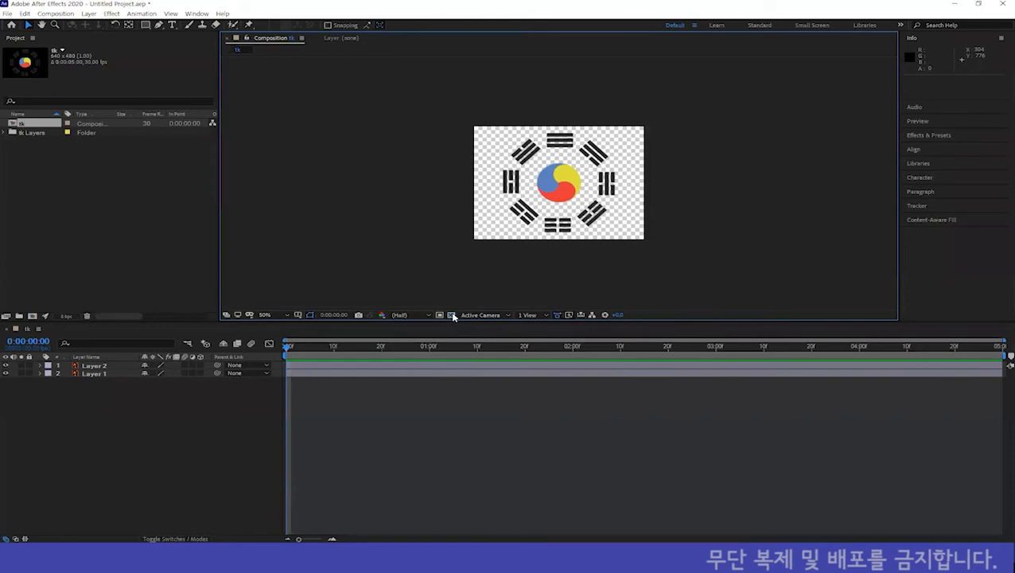
click(452, 316)
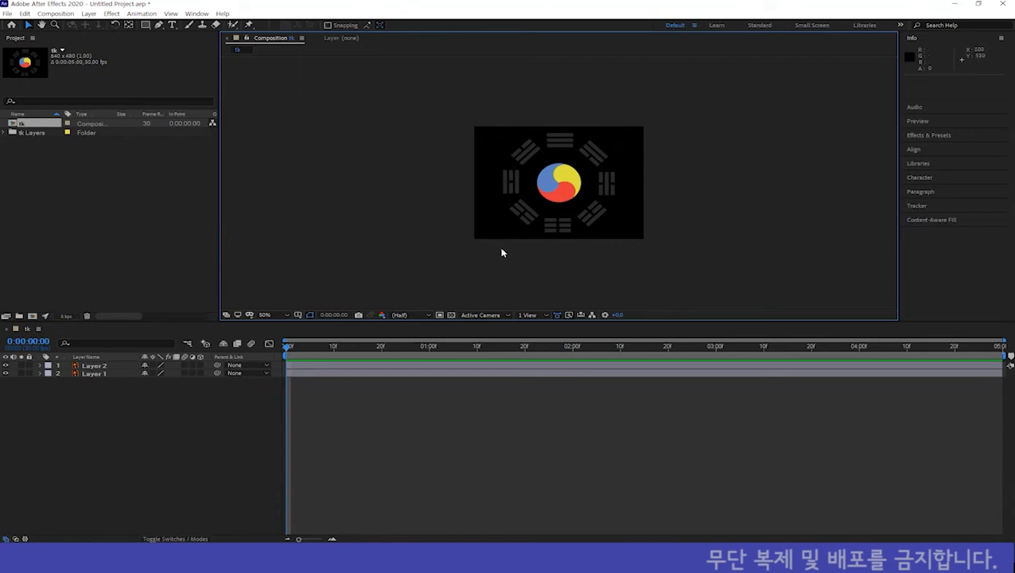
Create a 640 x 480 px solid layer in white (FFFFFF) and place it beneath Layer 1 and Layer 2
click(220, 428)
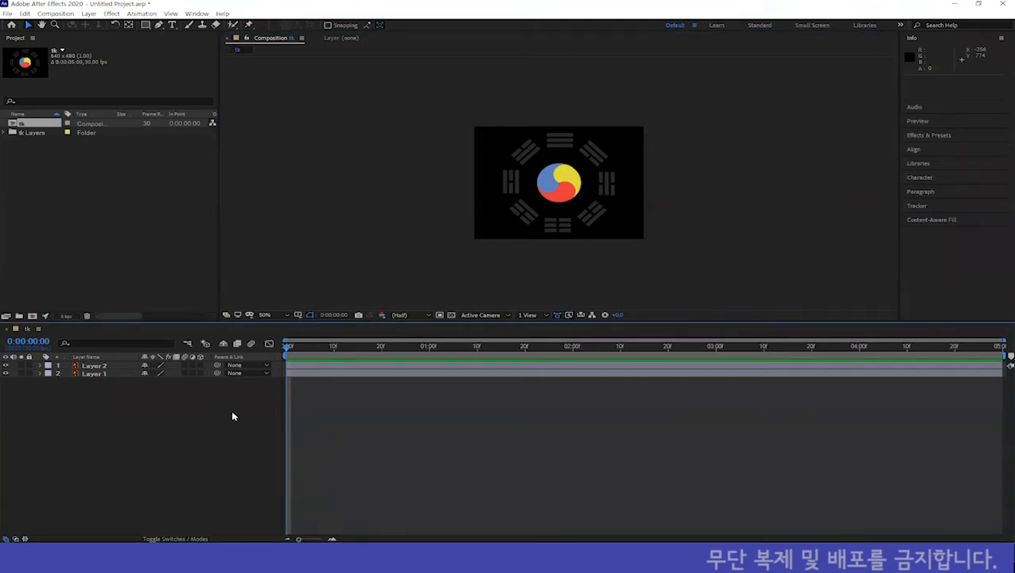
key(ctrl+y)
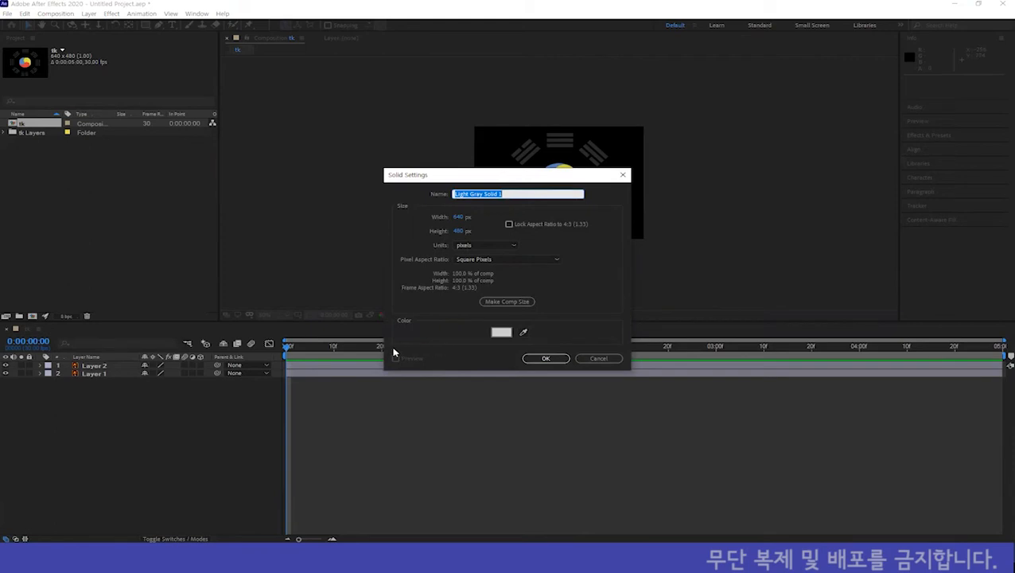
click(501, 332)
text(FFFFFF)
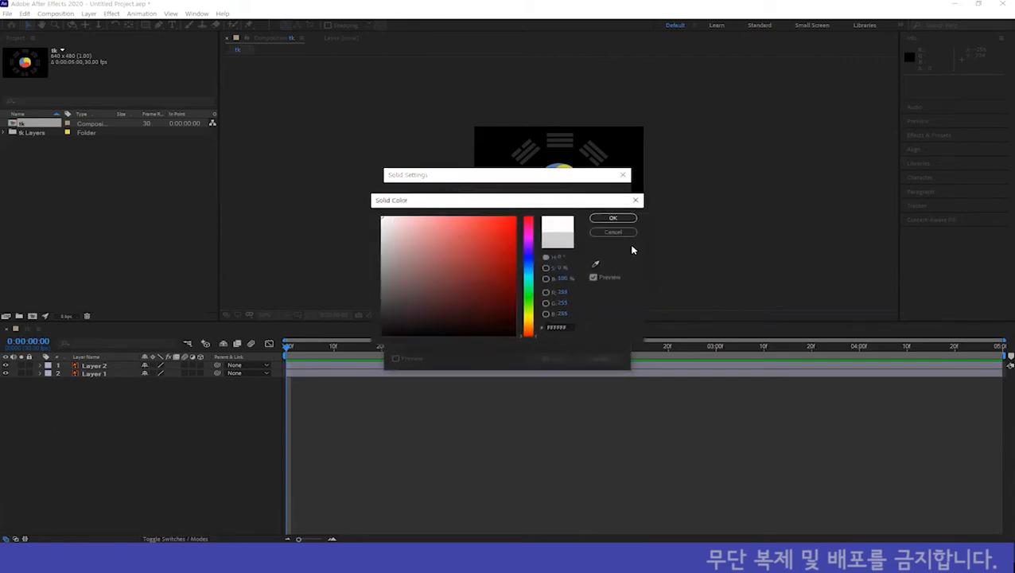
click(612, 218)
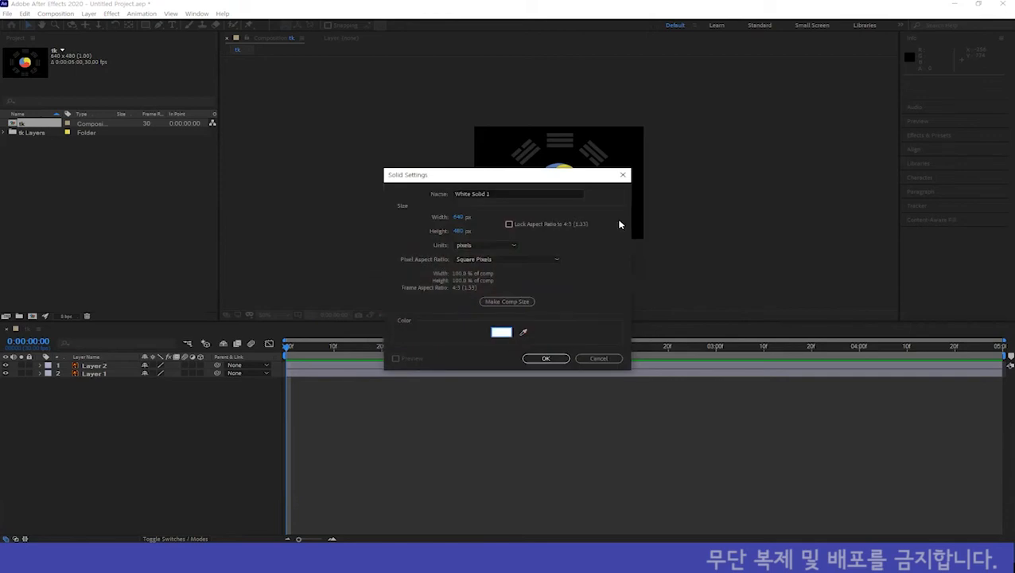
click(559, 360)
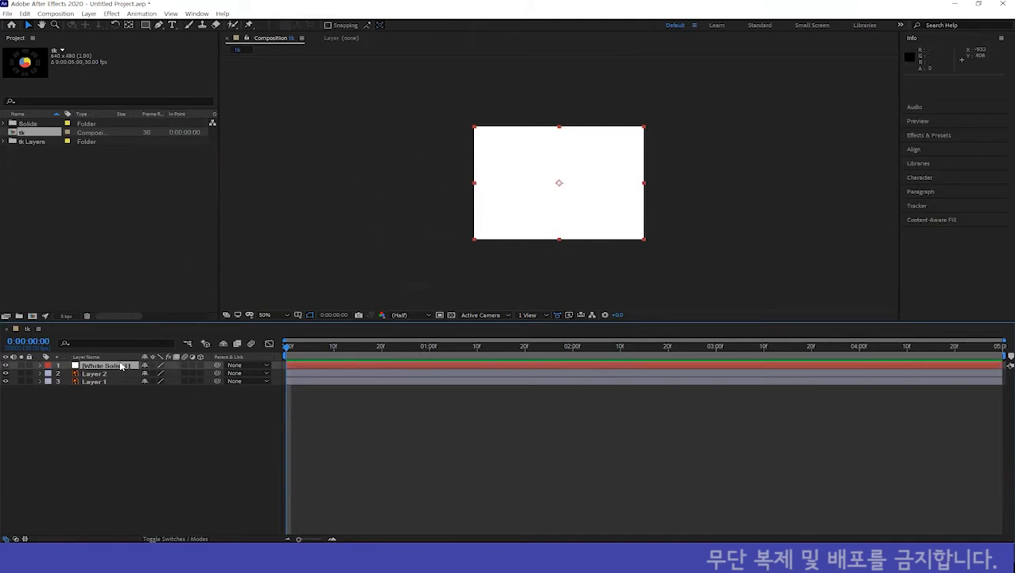
drag(88, 365, 94, 397)
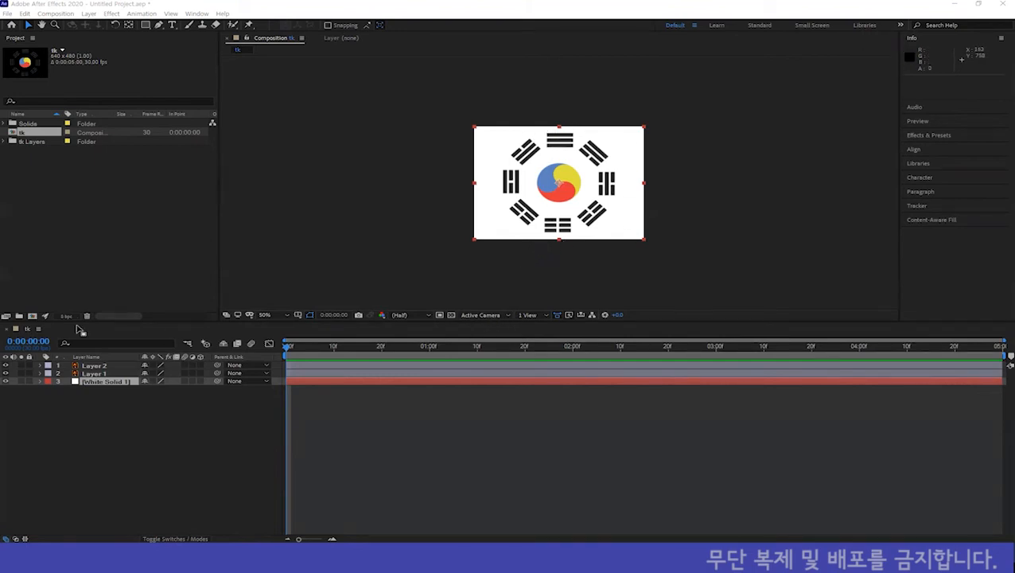
Check what Layer 1 and Layer 2 contain by briefly hiding and showing each one
click(4, 373)
click(5, 374)
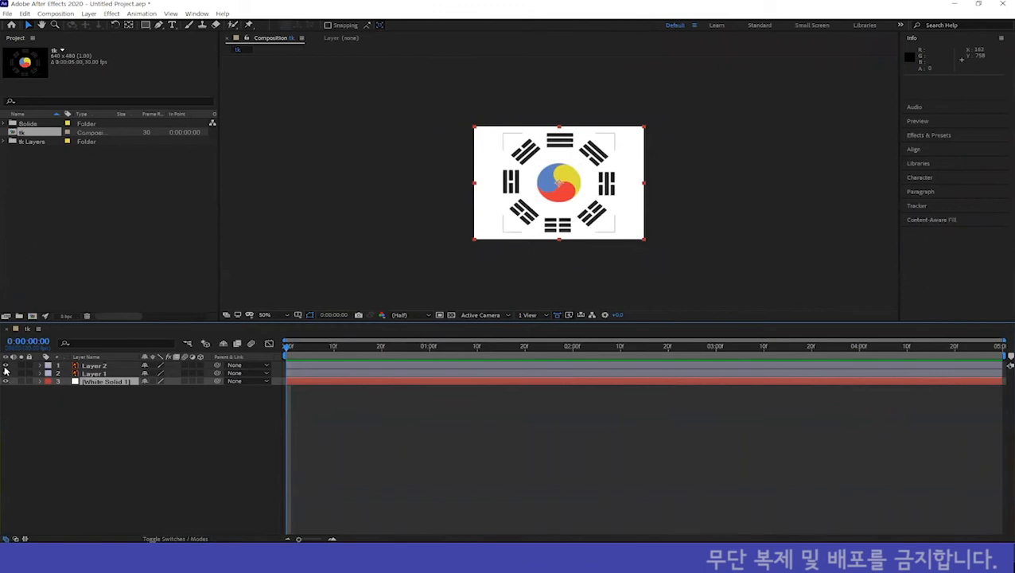
click(5, 366)
click(5, 366)
click(5, 373)
click(5, 373)
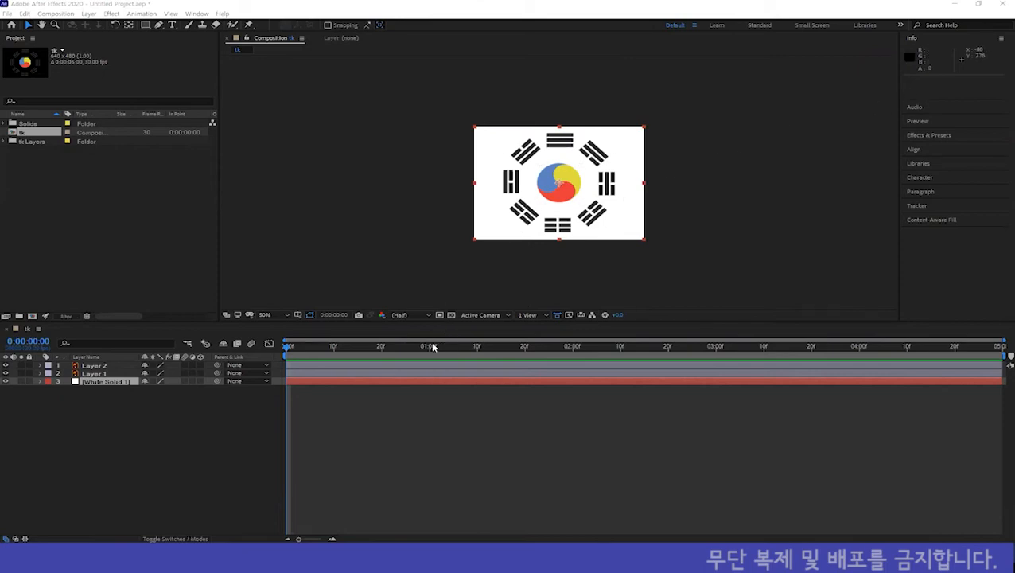
Select Layer 1 and Layer 2 alternately to examine the extents of their artwork in the composition
click(100, 374)
shift+click(100, 368)
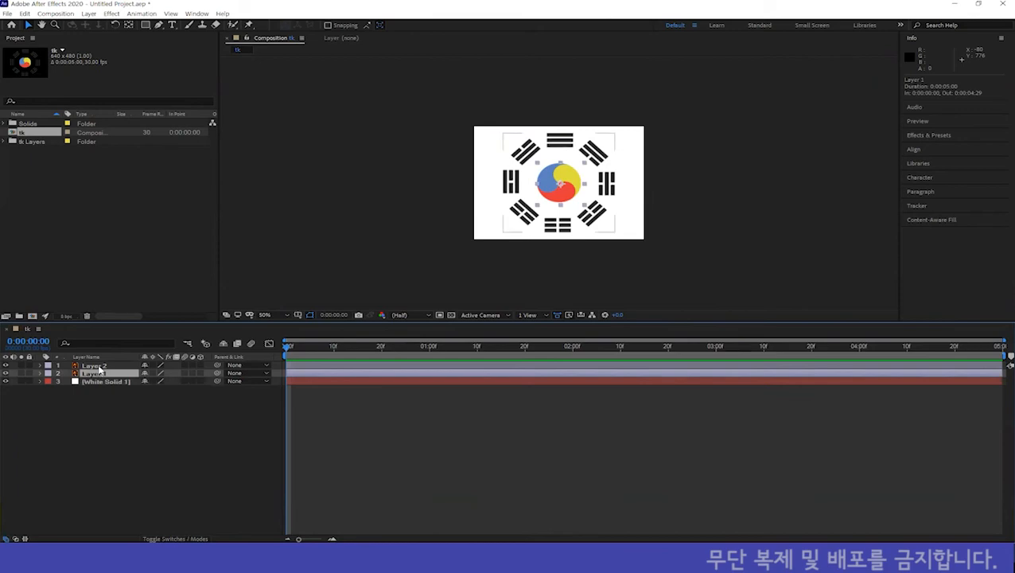
click(99, 367)
click(88, 373)
click(89, 366)
click(89, 373)
click(90, 366)
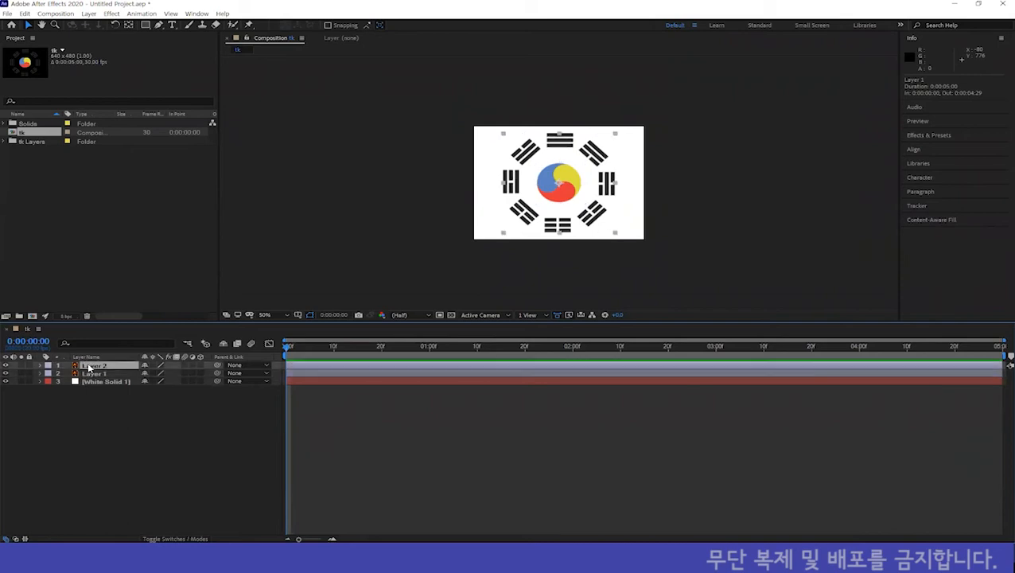
click(90, 373)
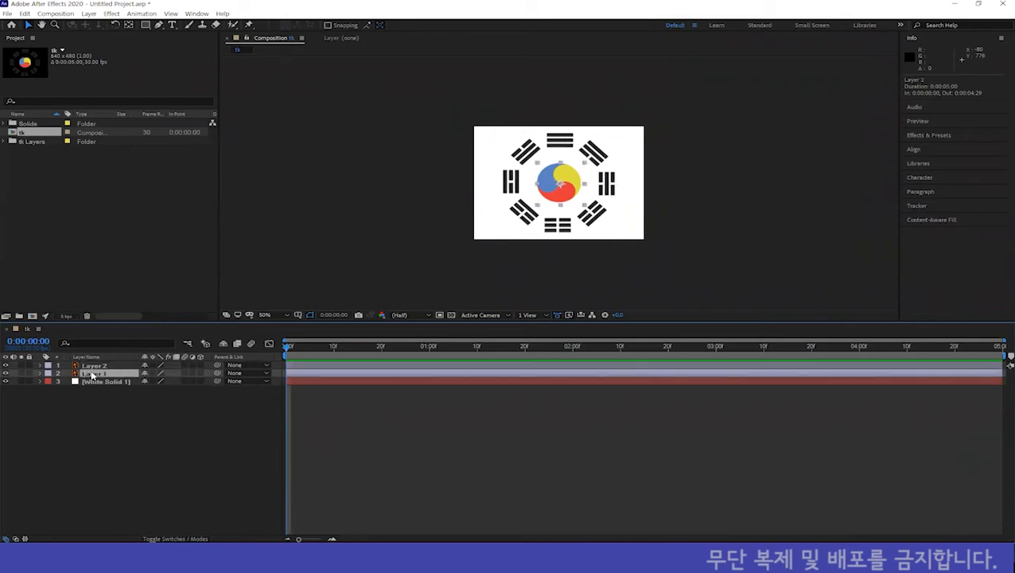
click(89, 367)
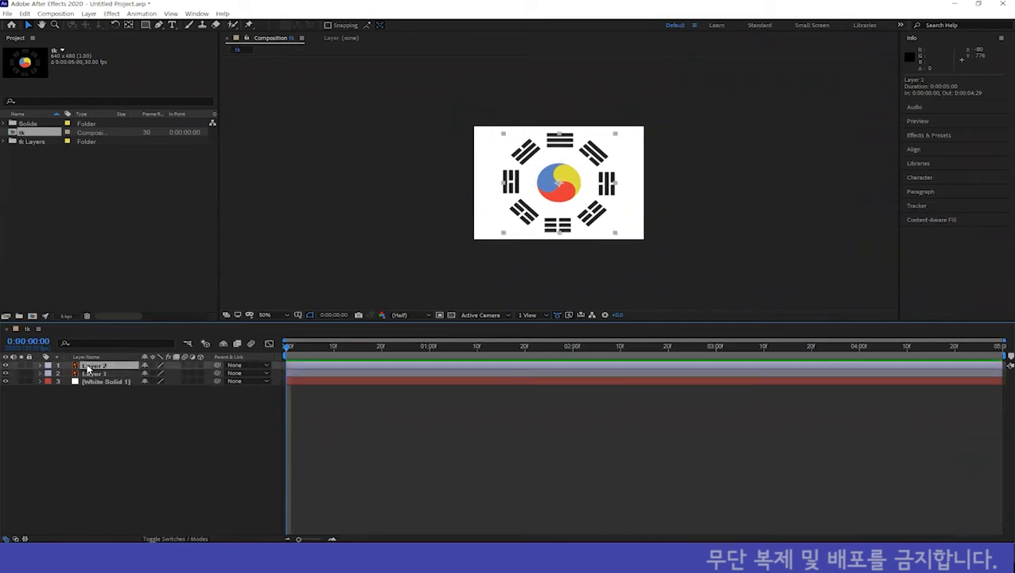
click(90, 373)
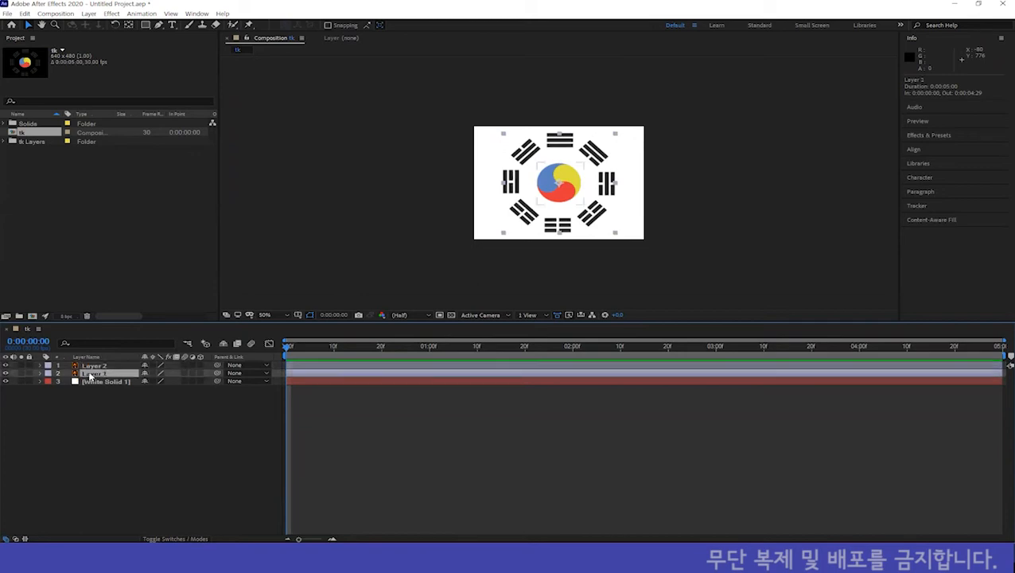
click(89, 366)
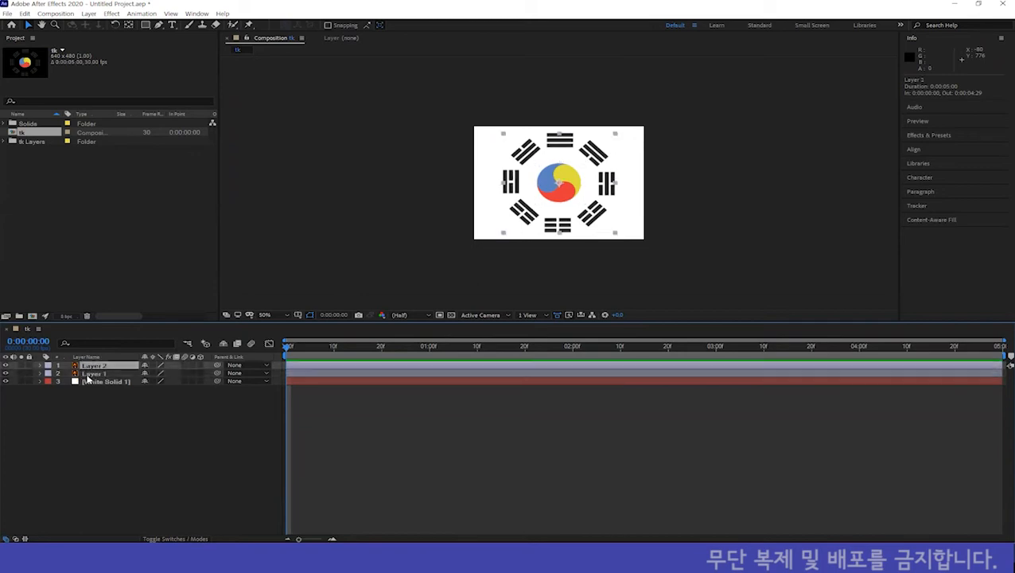
Compare the anchor point positions of Layer 1 and Layer 2 by selecting each layer in turn
click(91, 374)
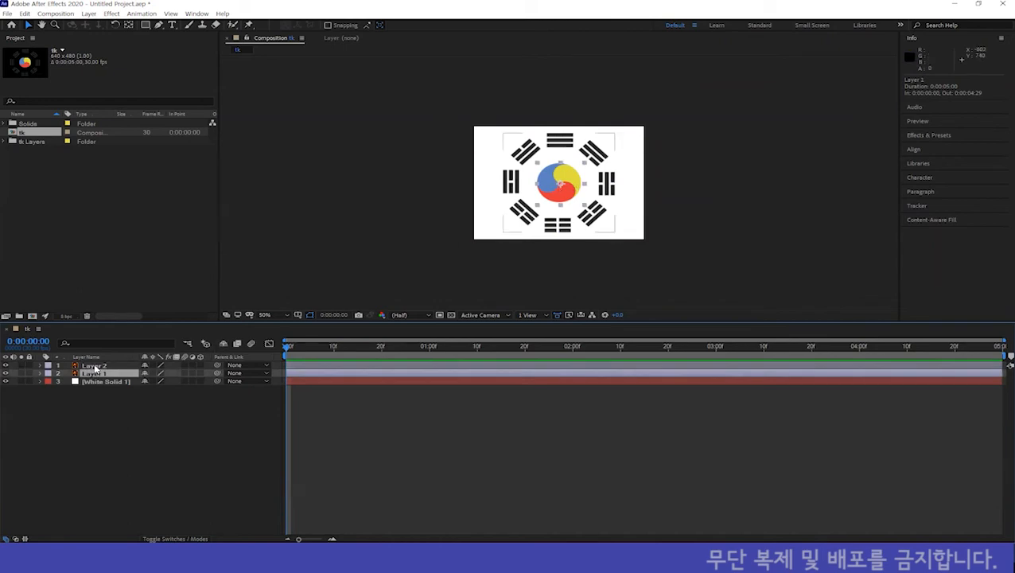
click(94, 366)
click(95, 373)
click(95, 366)
click(96, 373)
click(96, 366)
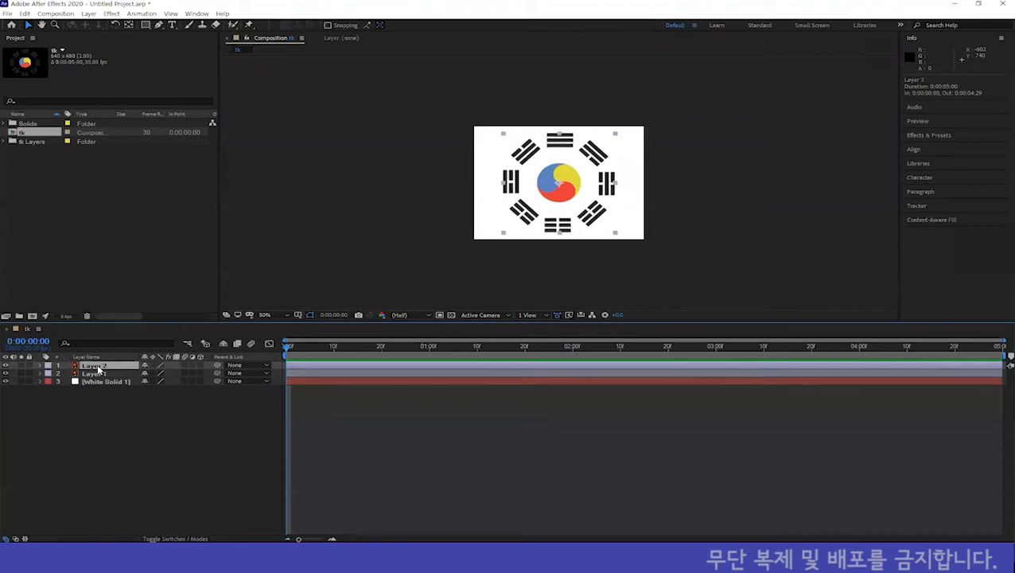
Move Layer 1's anchor point with the Pan Behind tool to the spot where blue, yellow and red meet
click(96, 373)
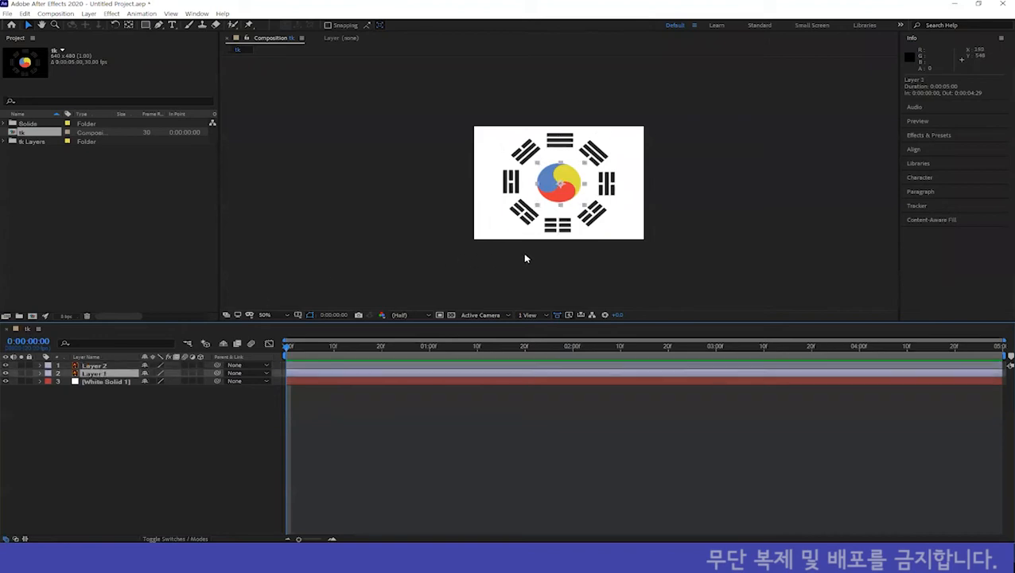
scroll(525, 259, up, 1)
scroll(523, 253, up, 3)
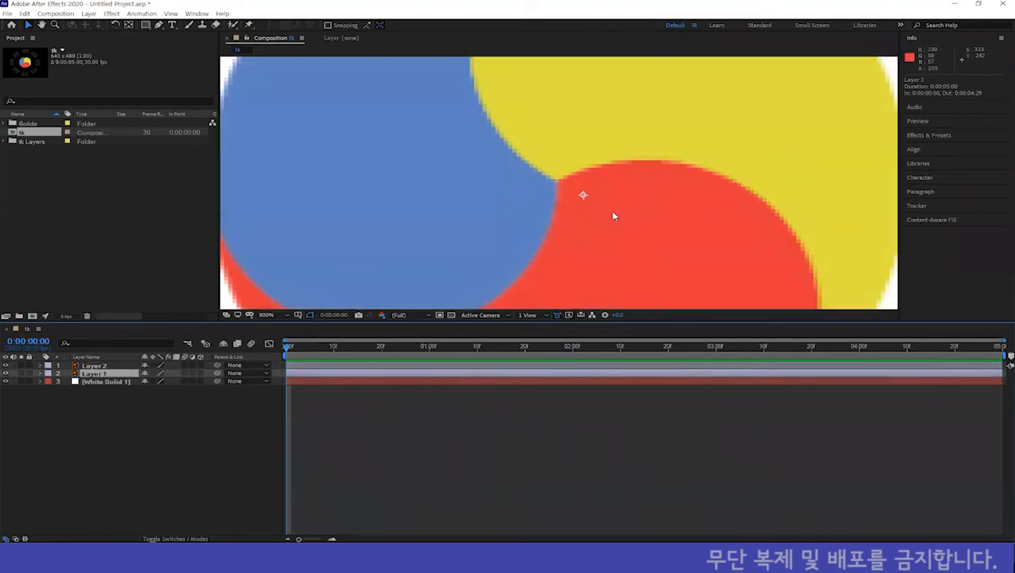
click(128, 26)
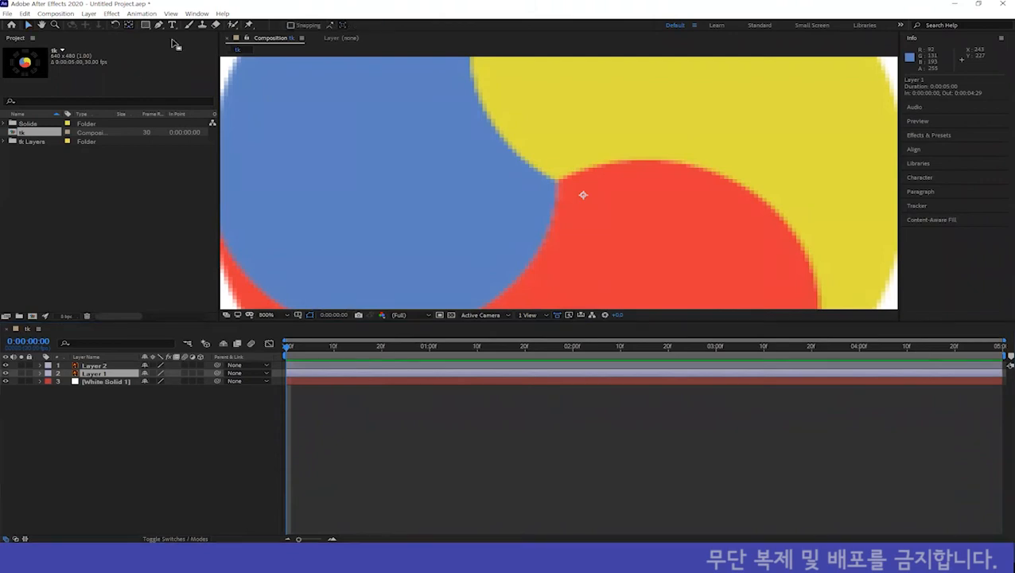
drag(581, 196, 557, 182)
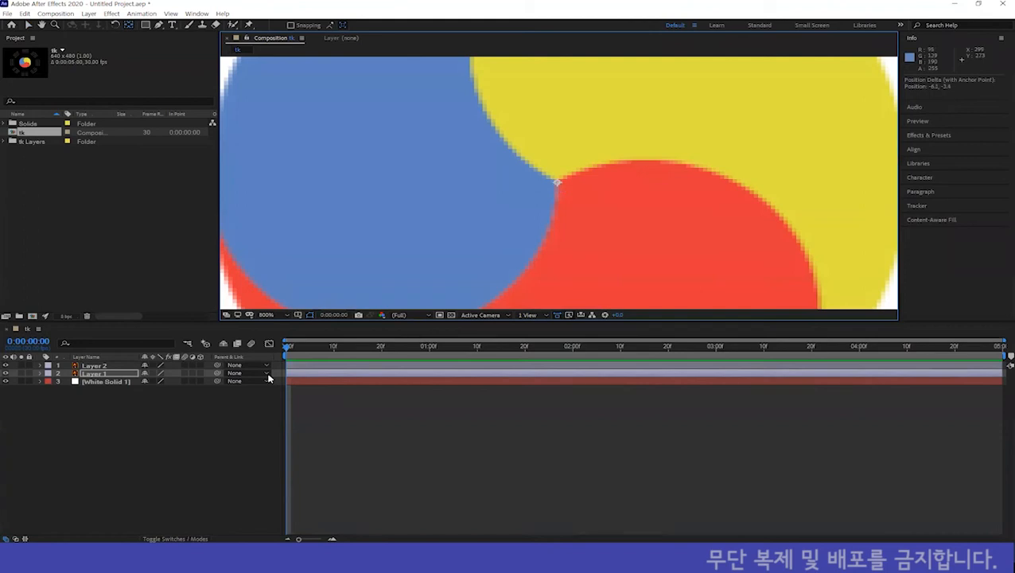
Check whether the anchor points of Layer 1 and Layer 2 coincide at the circle's center
click(105, 367)
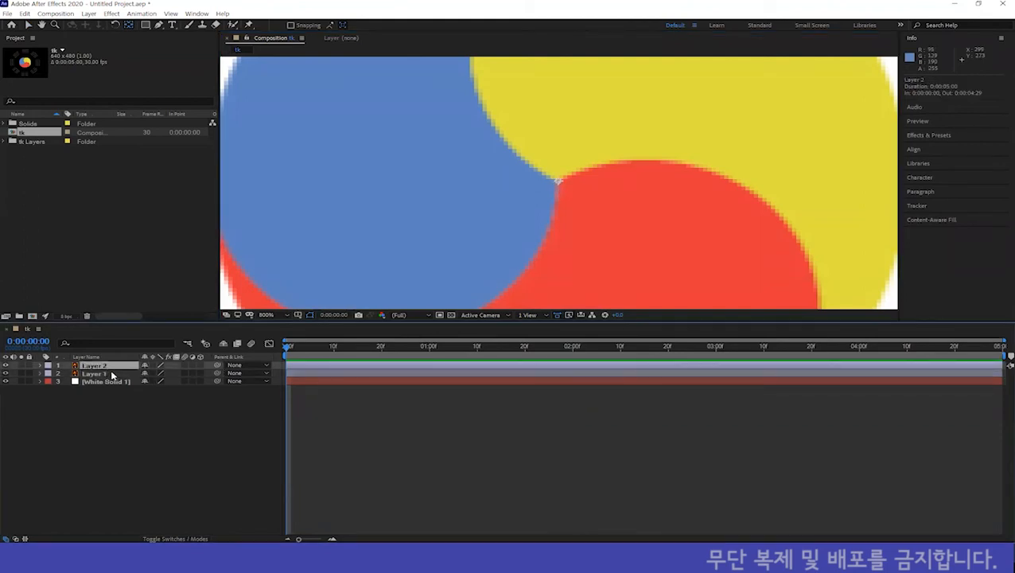
click(110, 373)
click(96, 366)
click(99, 373)
click(98, 366)
scroll(652, 237, down, 8)
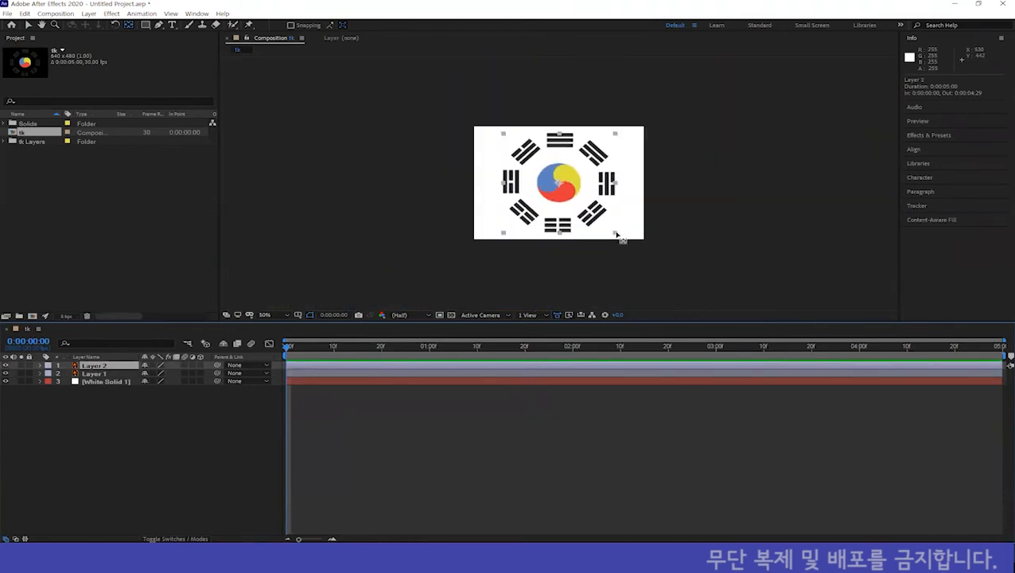
Show the Rotation property of Layer 1 and Layer 2 and start rotation keyframes at 0:00:00:00 for both
click(108, 375)
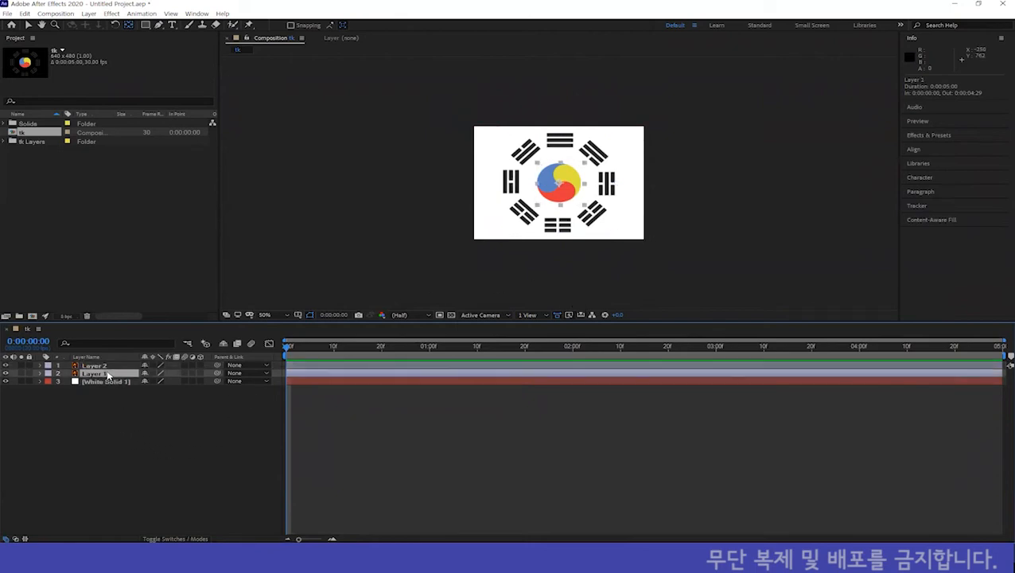
shift+click(104, 367)
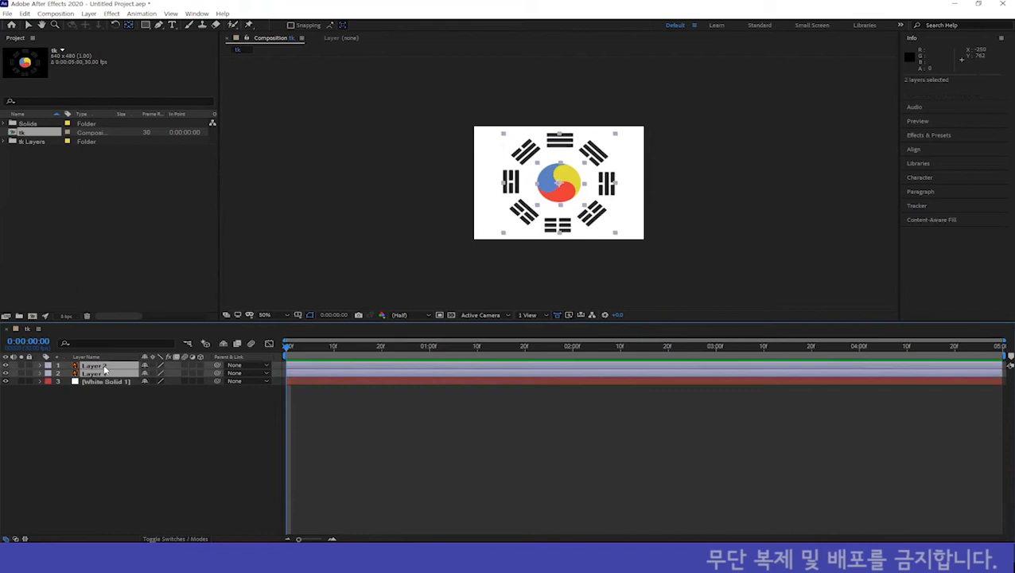
key(r)
key(r)
key(r)
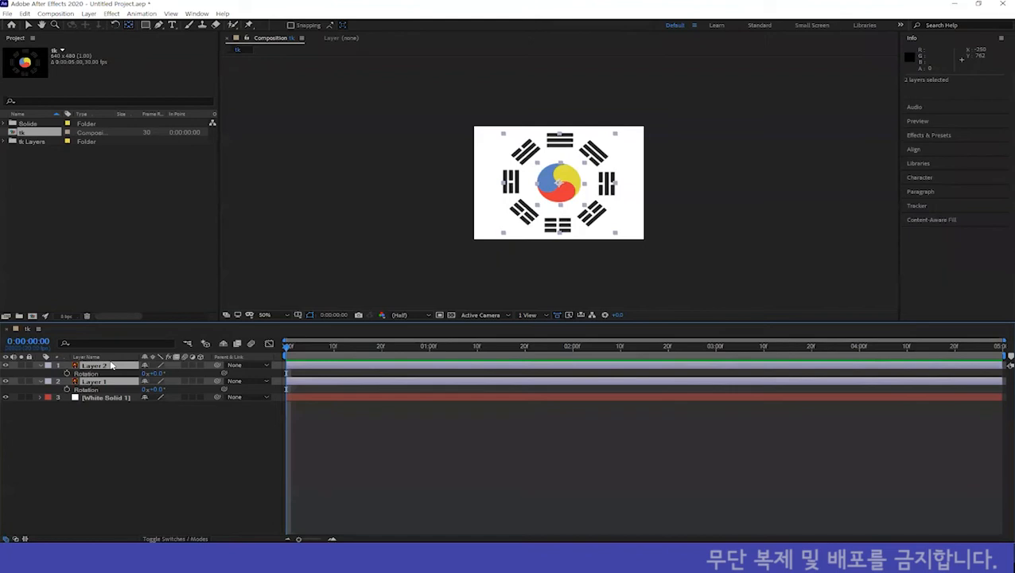
click(66, 374)
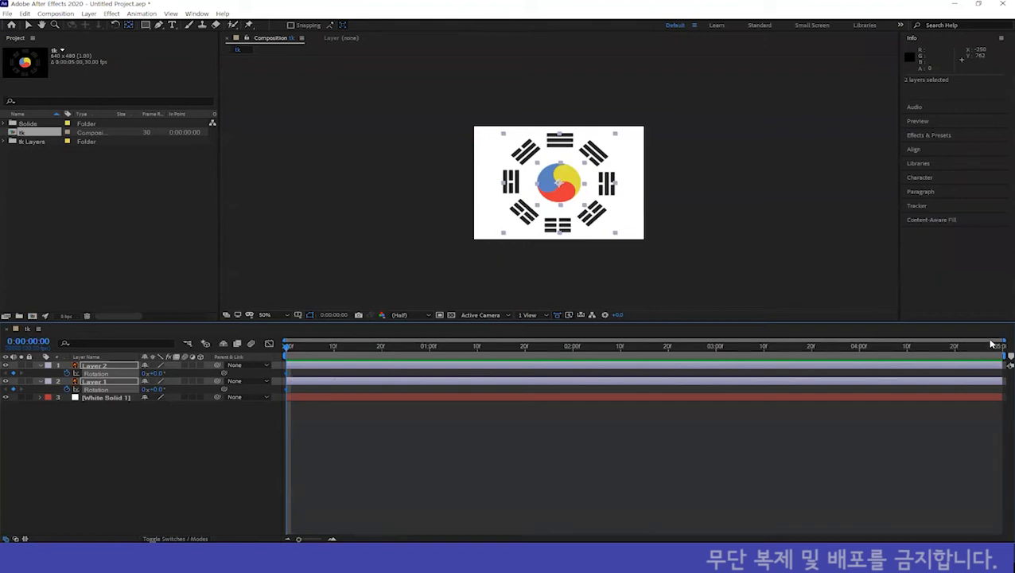
Move the current time to 0:00:04:00
click(28, 341)
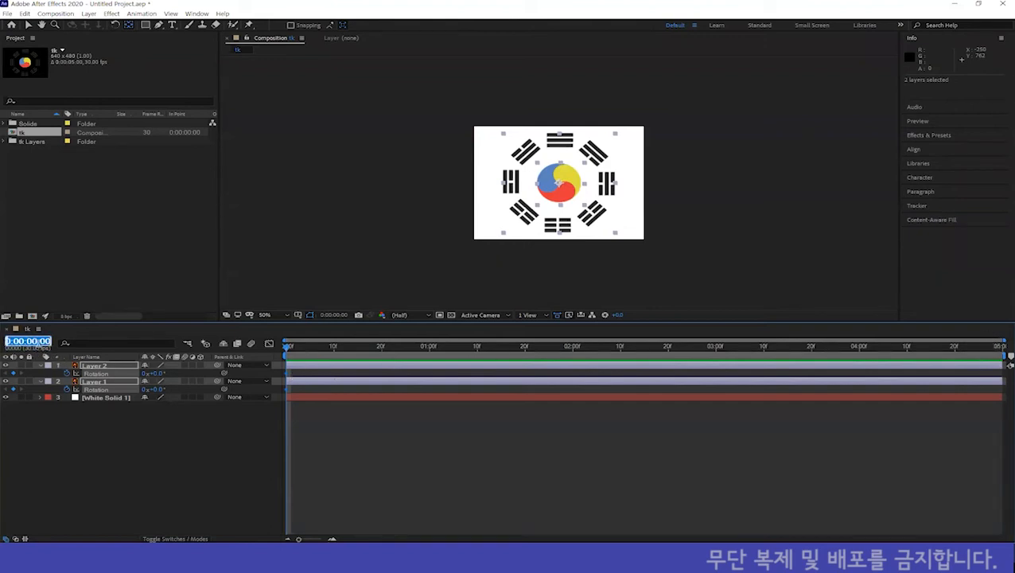
text(4)
key(Return)
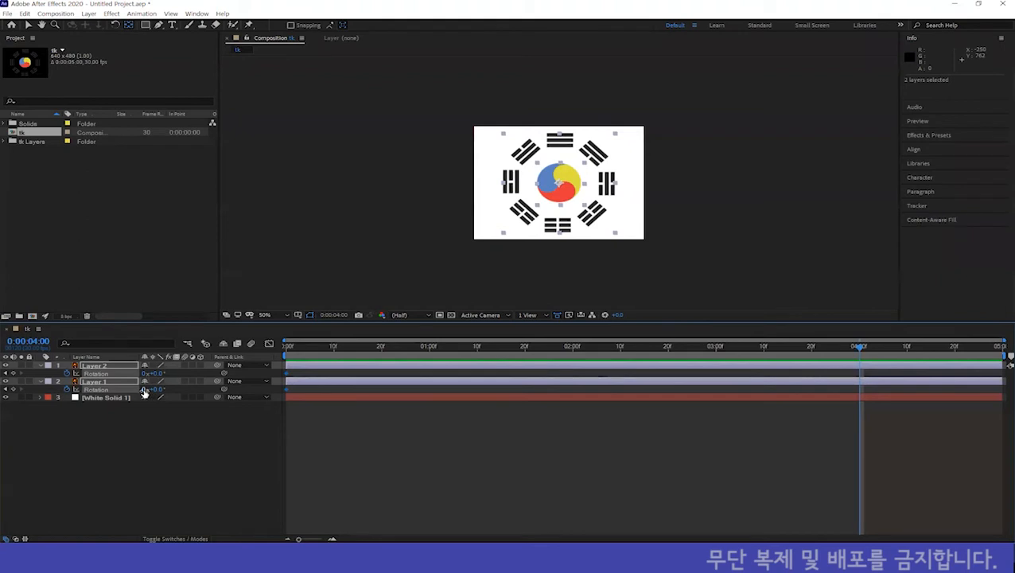
Identify Layer 1's artwork in the composition by repeatedly hiding and showing that layer
click(7, 381)
click(6, 382)
click(113, 434)
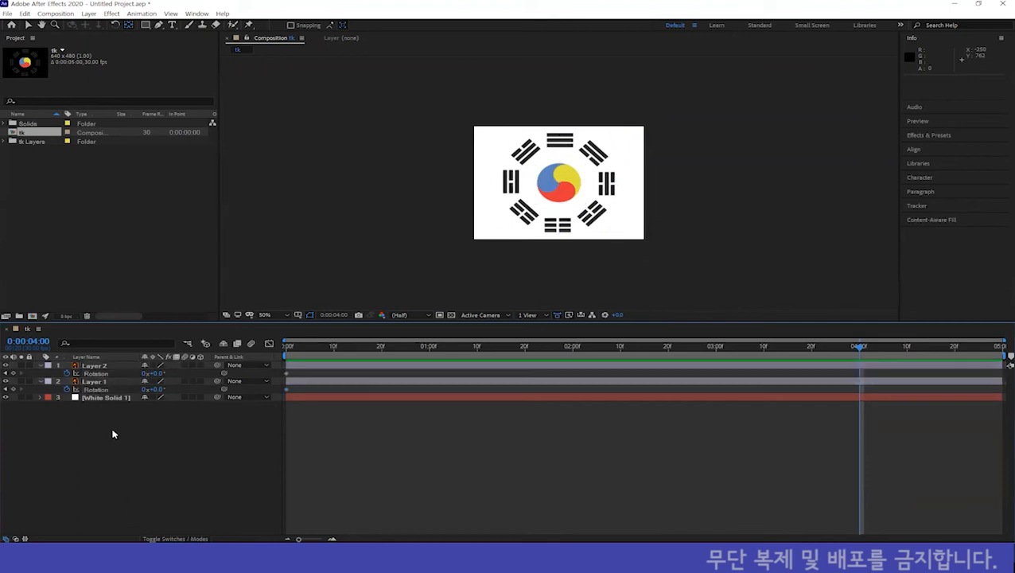
click(7, 381)
click(6, 381)
click(7, 381)
click(7, 381)
click(6, 381)
click(6, 381)
click(6, 381)
click(7, 381)
click(7, 382)
click(7, 381)
Set the rotation at 4 seconds to 6 full turns for Layer 1 and -4 full turns for Layer 2
click(145, 389)
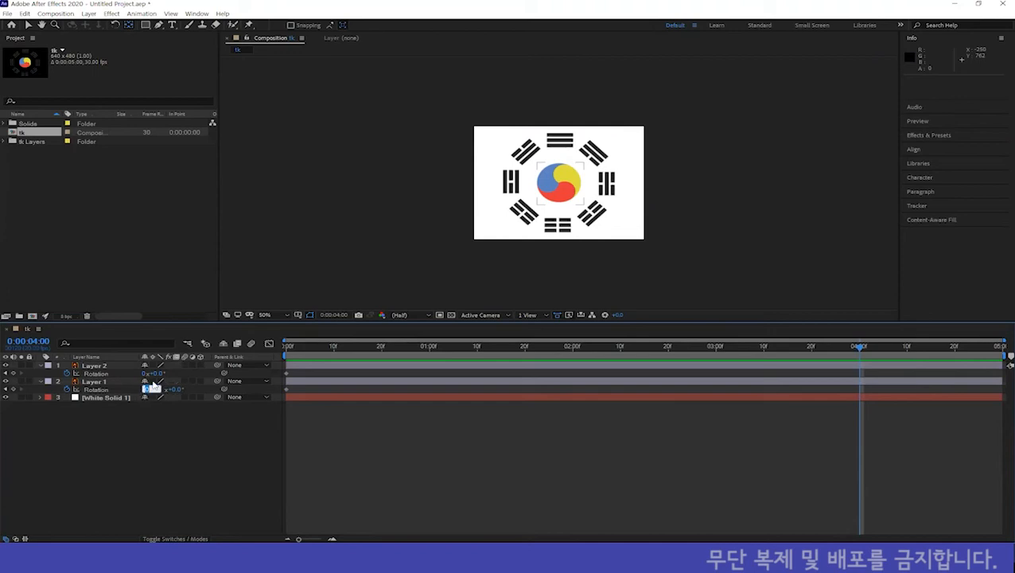
click(174, 420)
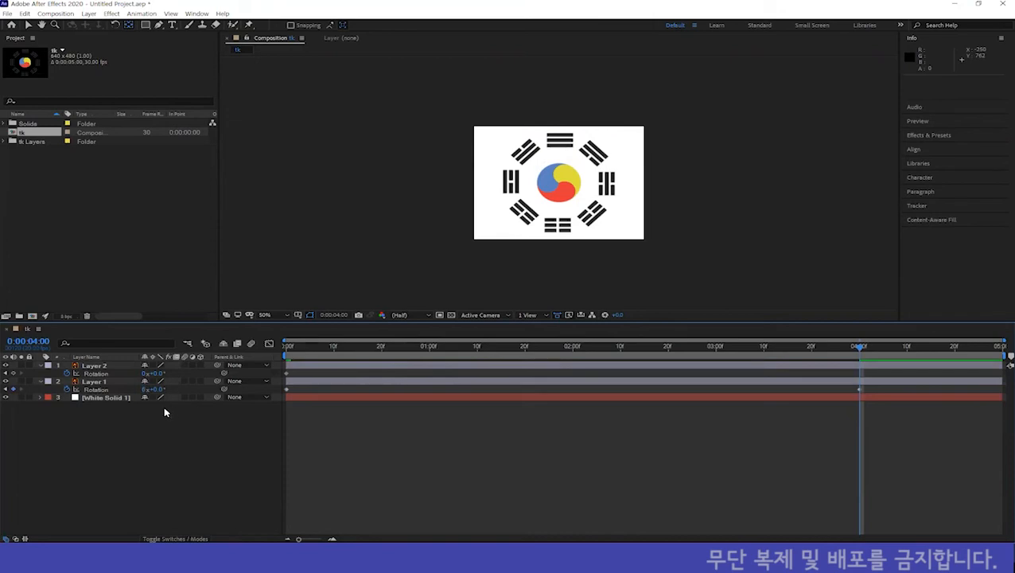
click(95, 367)
click(91, 368)
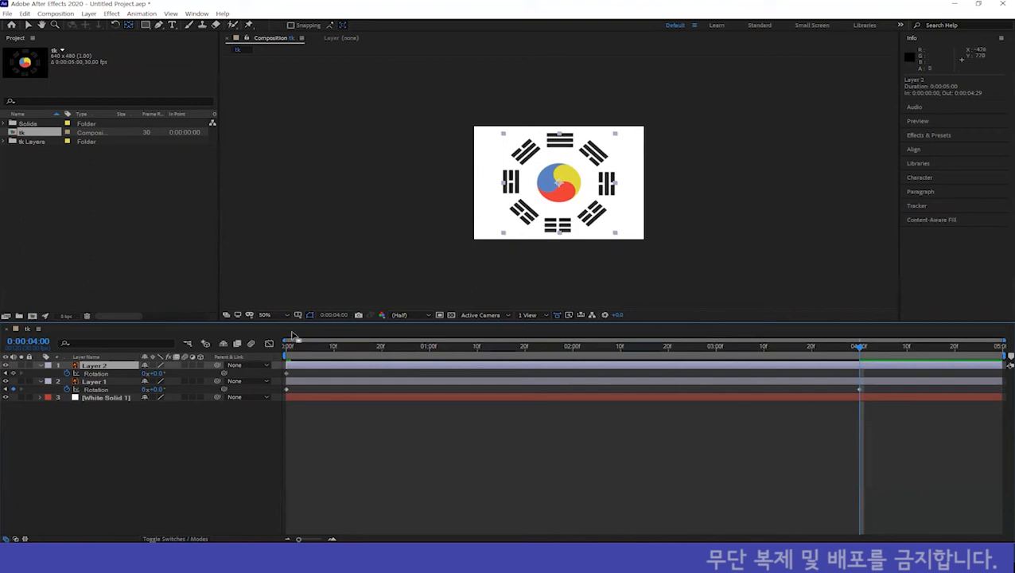
click(145, 373)
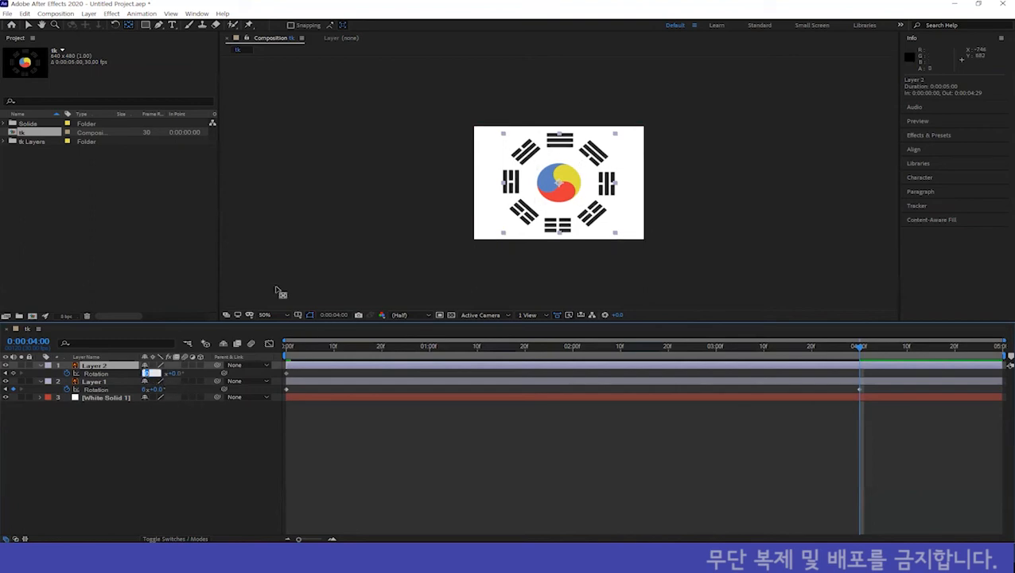
text(-4)
click(235, 444)
Preview the opposing rotations from the start of the composition, then stop playback
drag(296, 350, 285, 396)
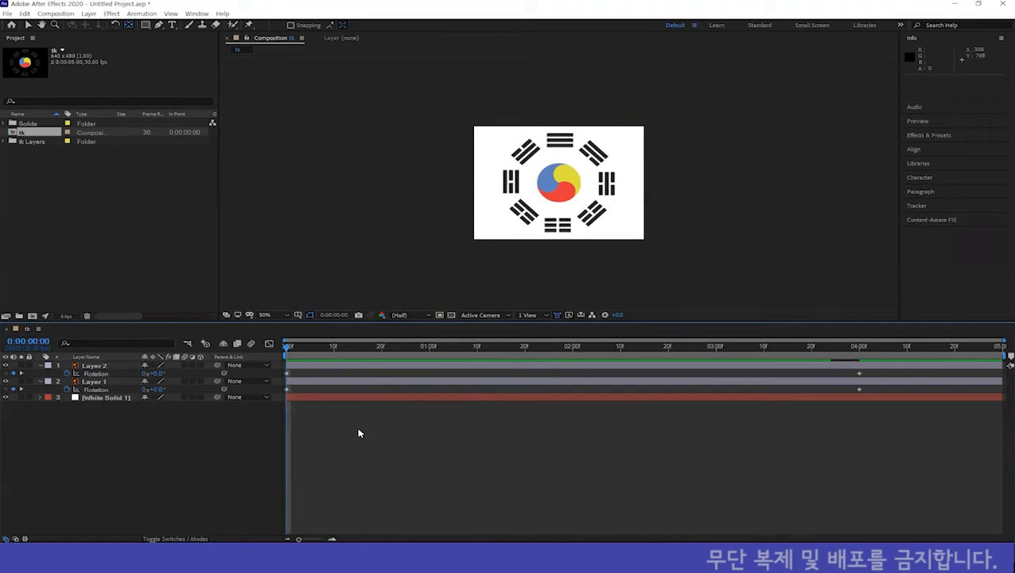
key(space)
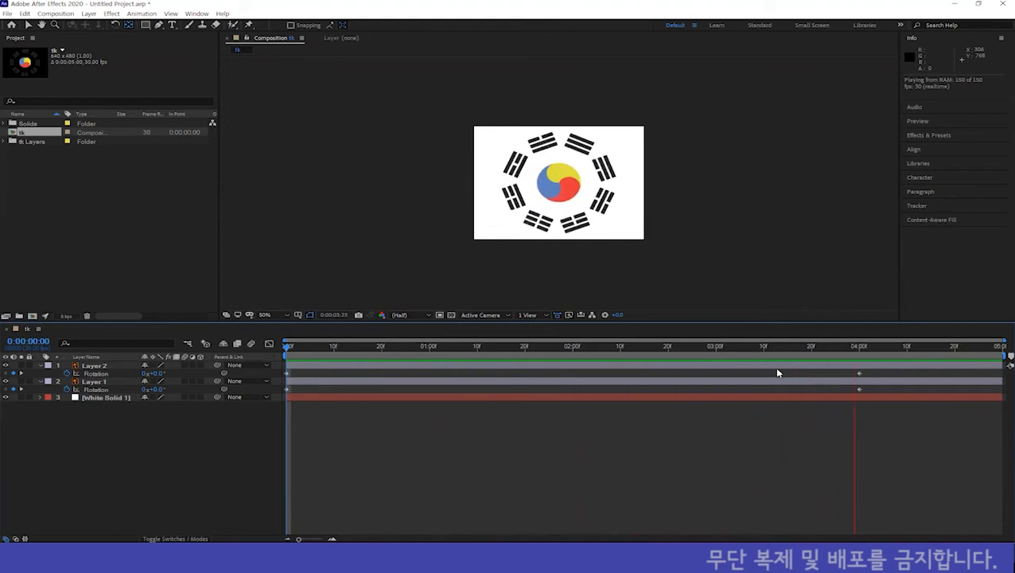
key(space)
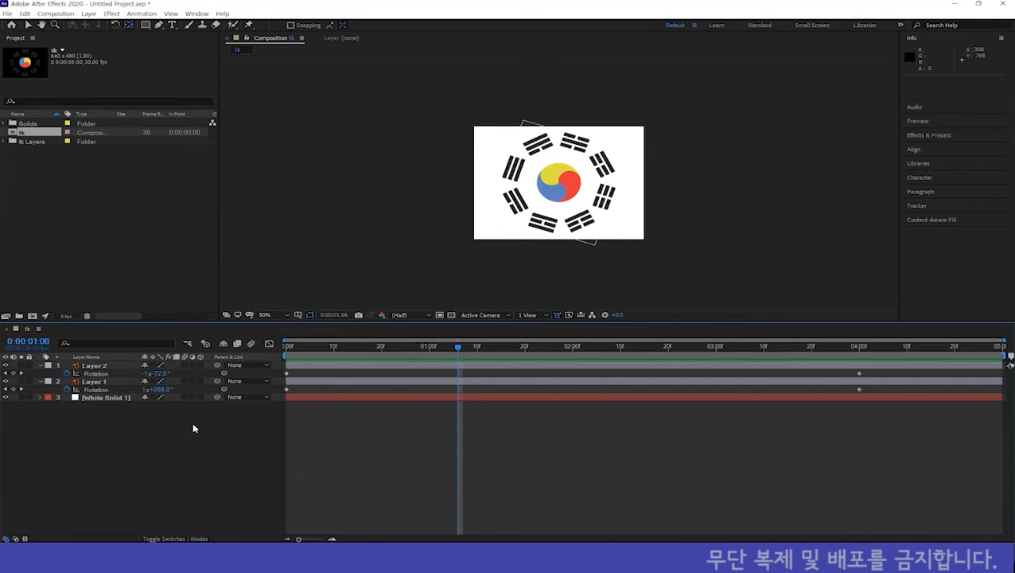
Enable motion blur for Layer 1, Layer 2 and the composition, and preview the blurred rotation from the start
click(185, 382)
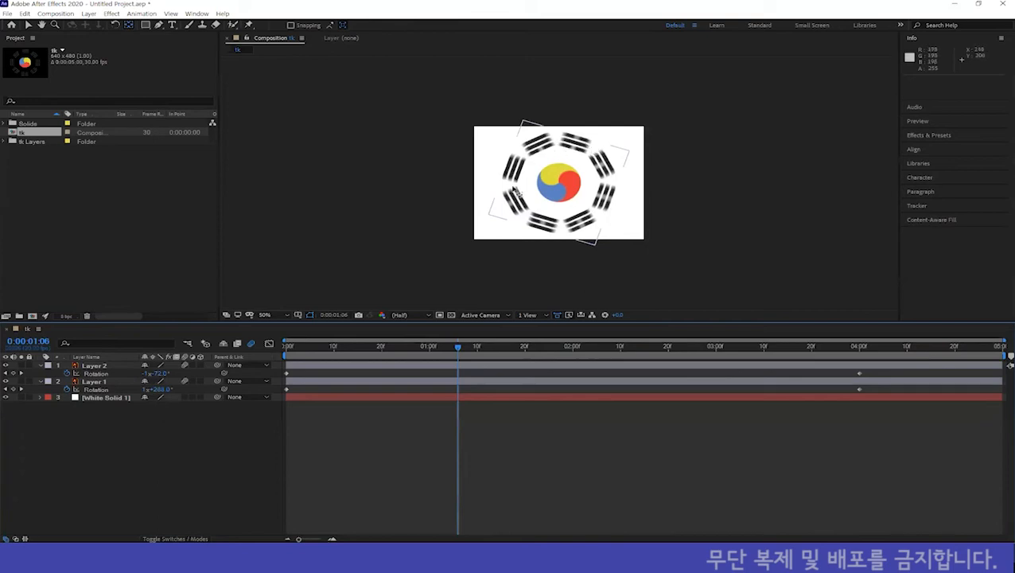
drag(458, 350, 282, 354)
key(space)
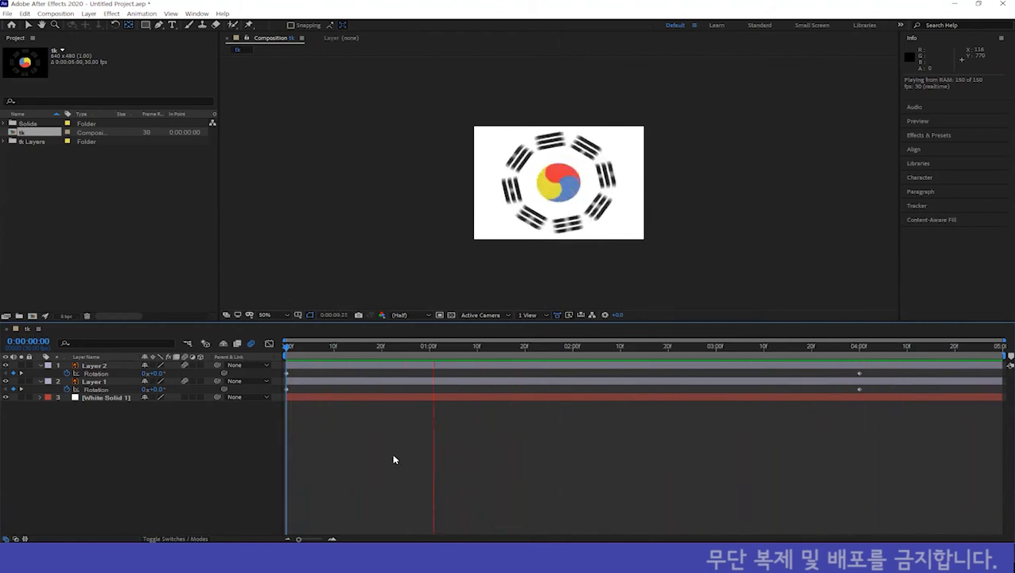
drag(543, 355, 570, 361)
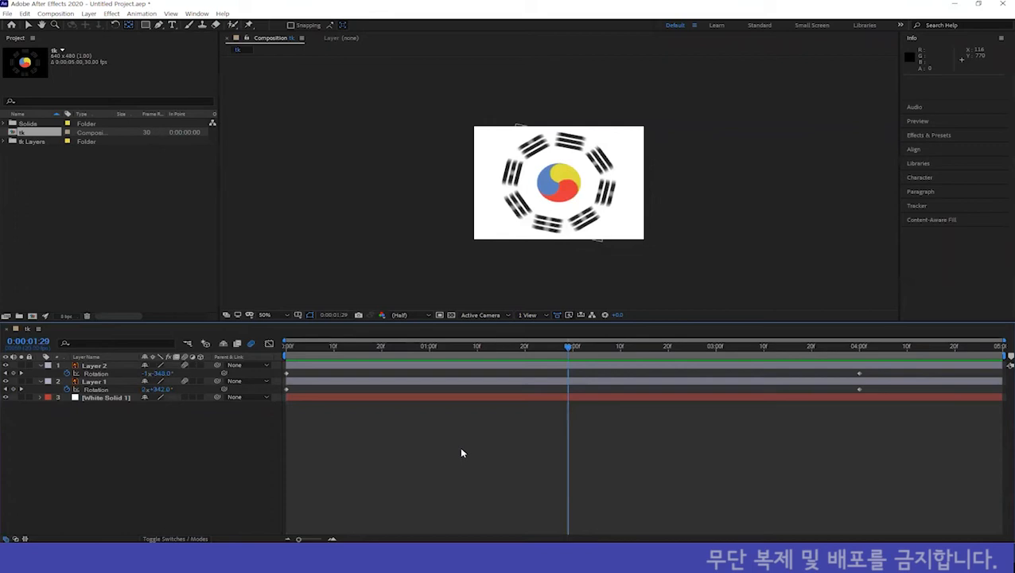
Add the tk composition to the render queue and set its output format to QuickTime
key(ctrl+m)
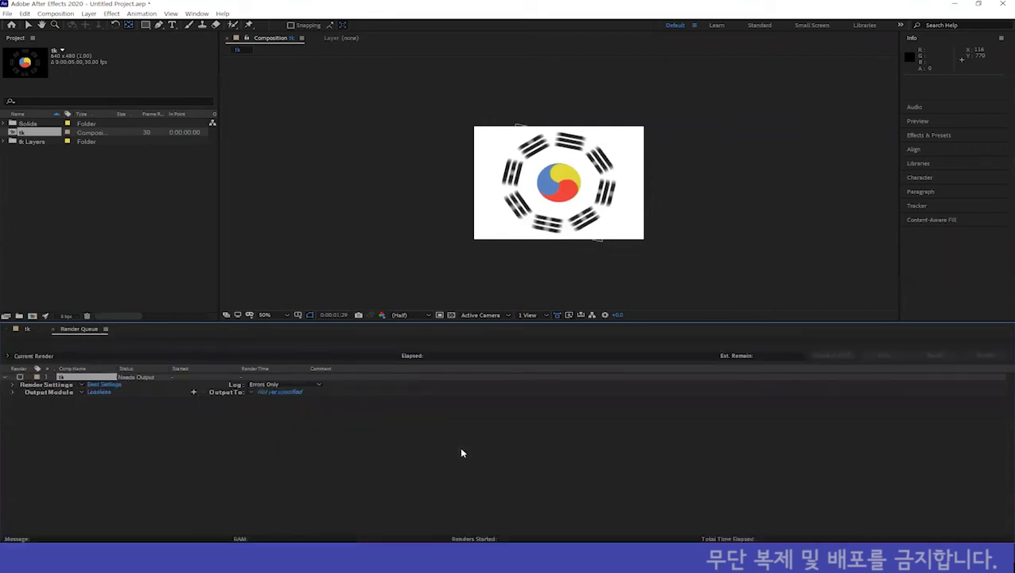
click(98, 392)
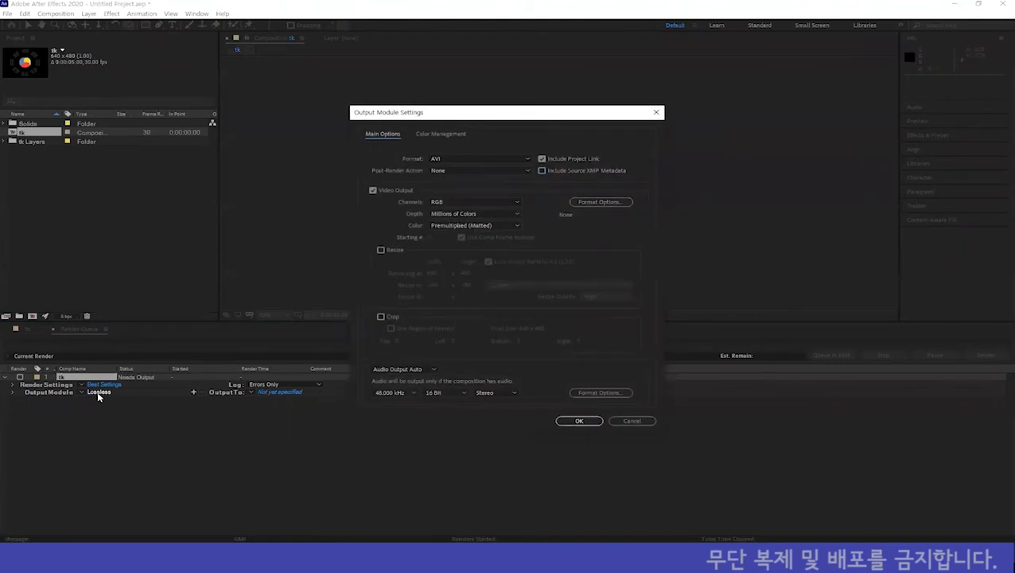
click(526, 160)
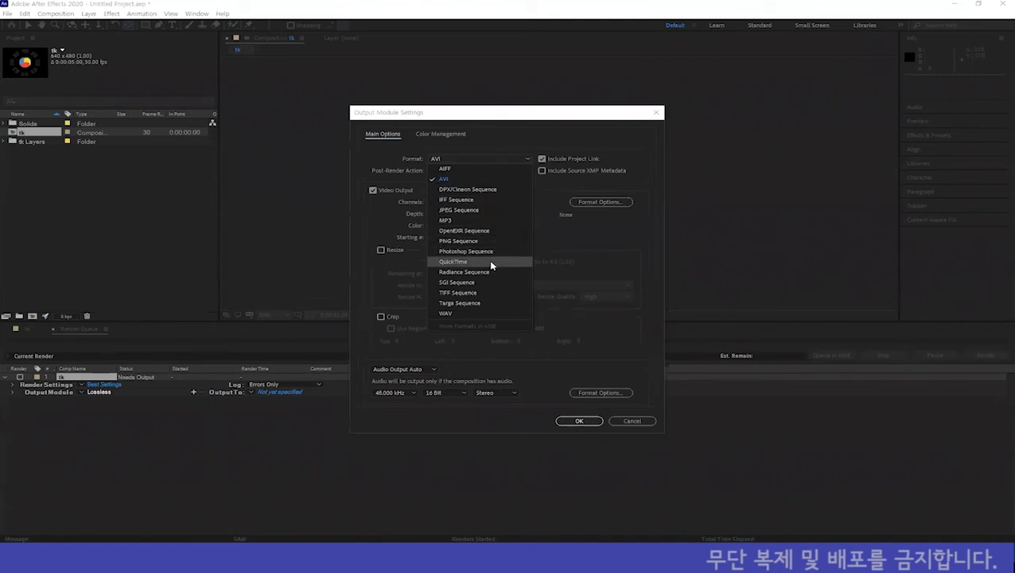
click(491, 266)
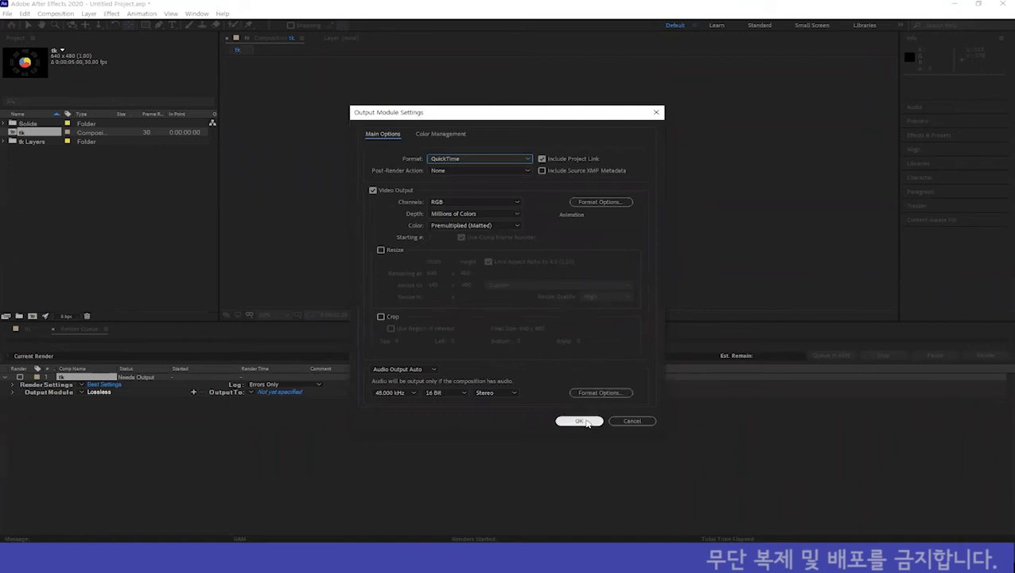
click(580, 421)
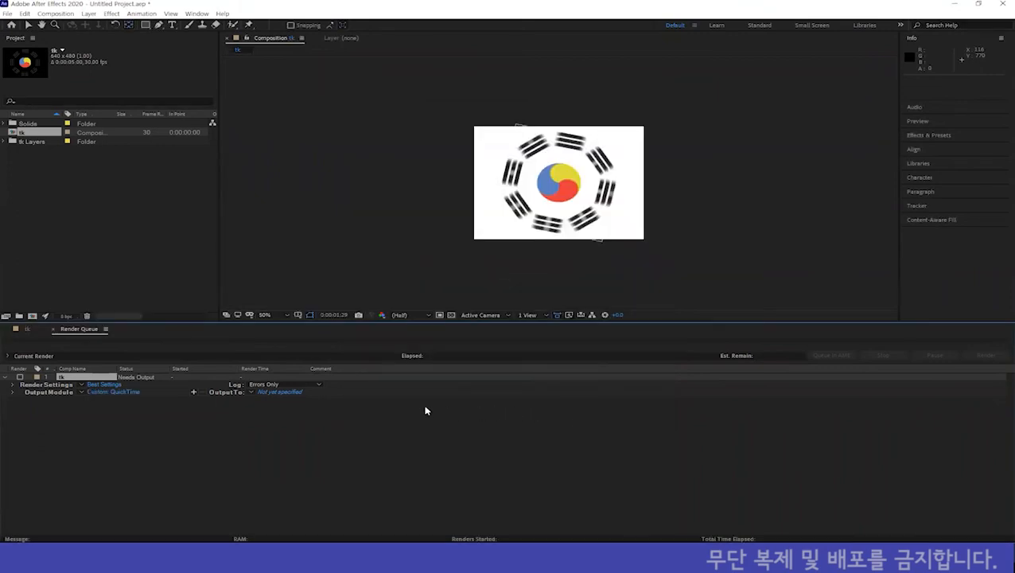
Set the render output to a QuickTime movie named tk on the desktop
click(281, 393)
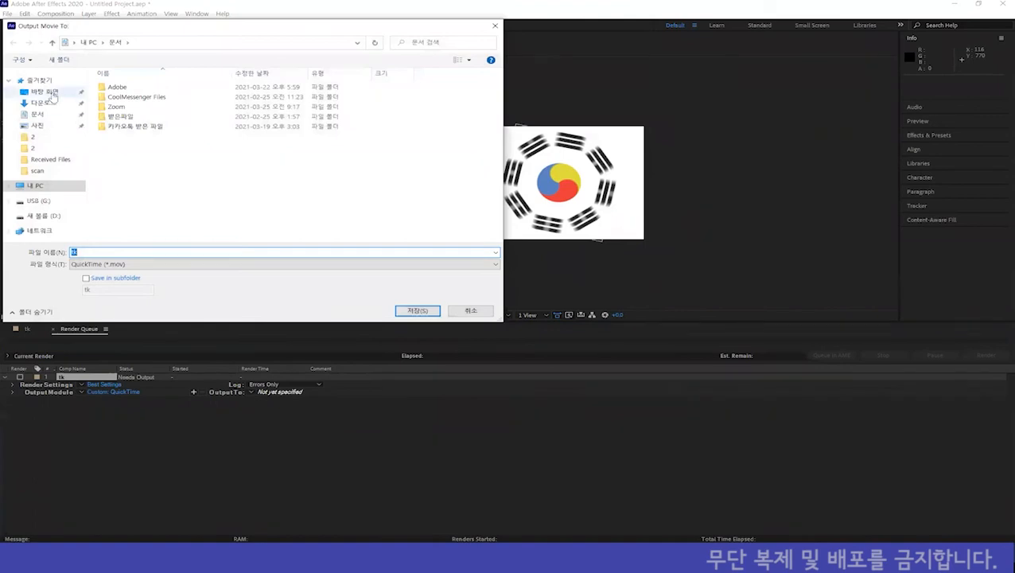
click(52, 94)
double_click(114, 252)
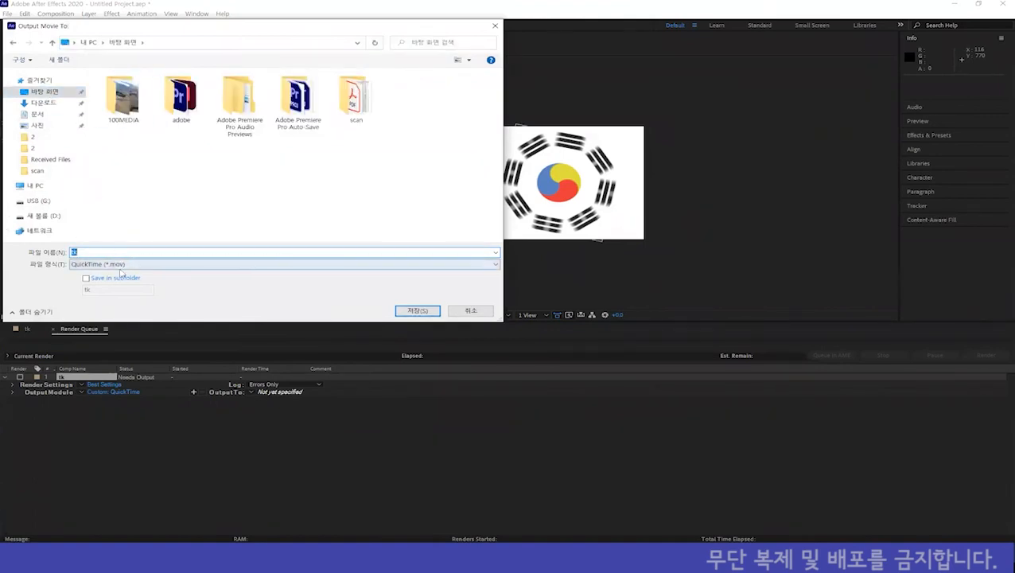
click(417, 310)
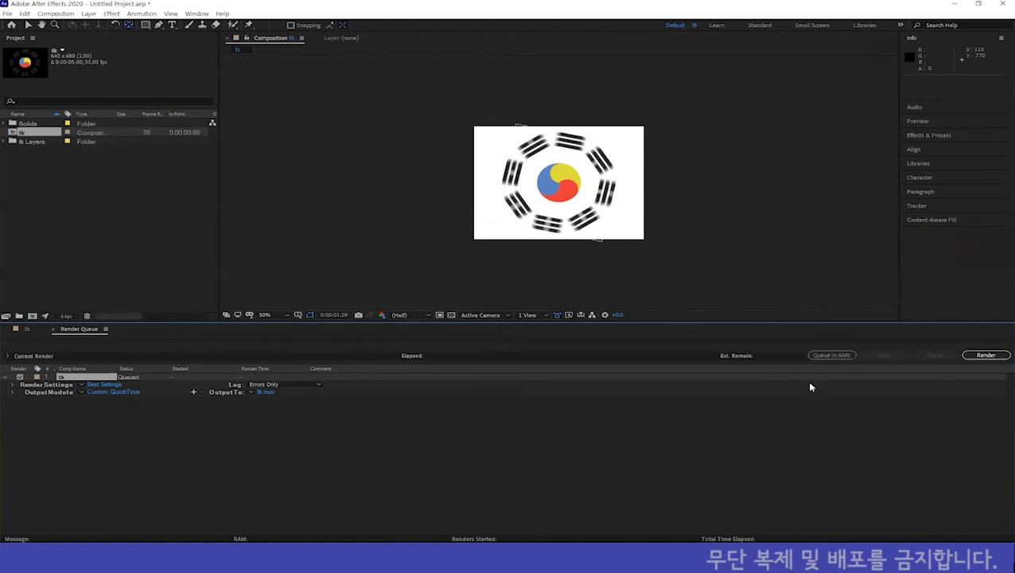
Render the queued composition and play the finished tk.mov in GOM Player
click(988, 355)
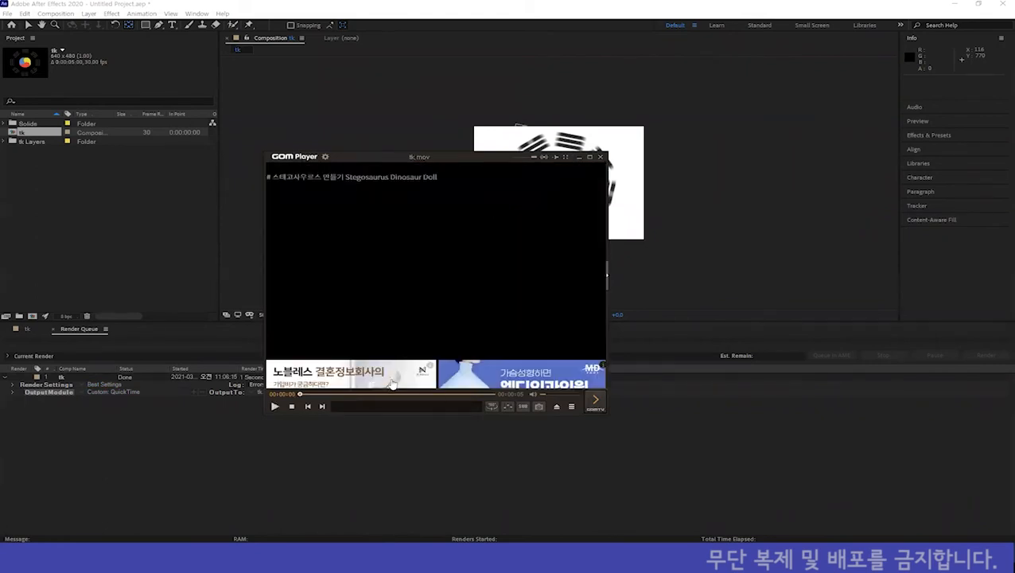
click(274, 405)
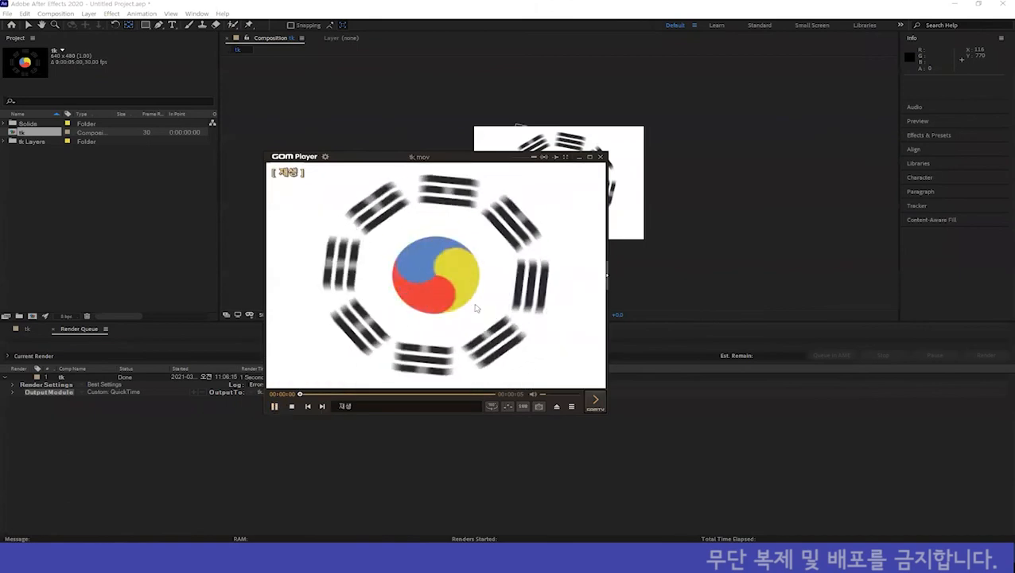
Set GOM Player to repeat all videos and replay tk.mov
right_click(507, 240)
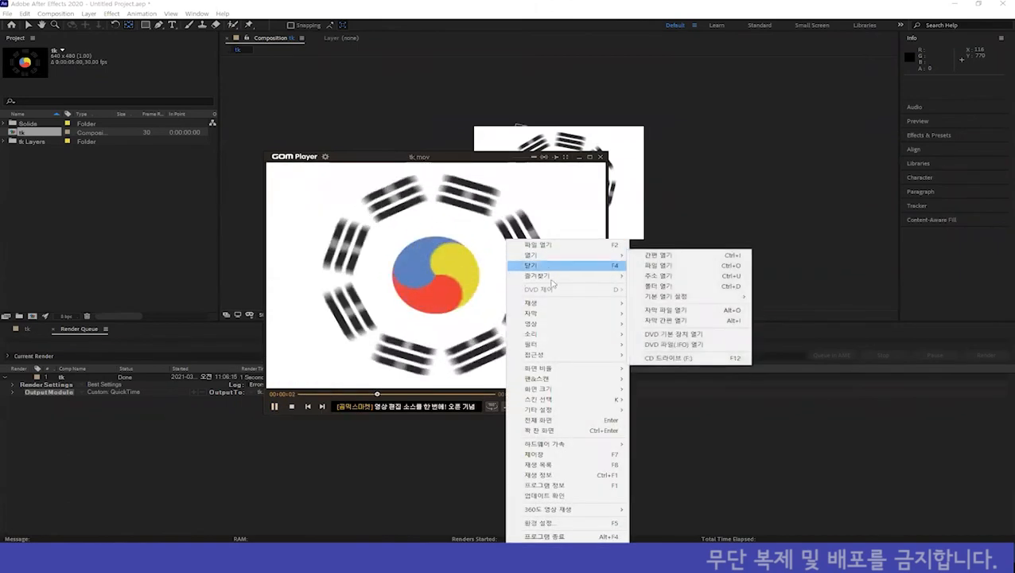
mouse_move(541, 306)
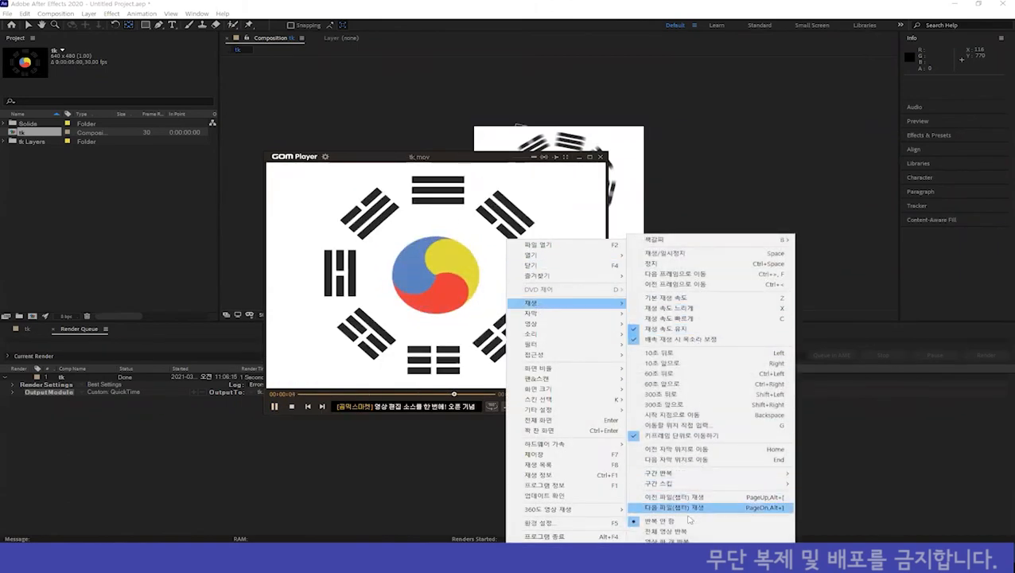
click(676, 531)
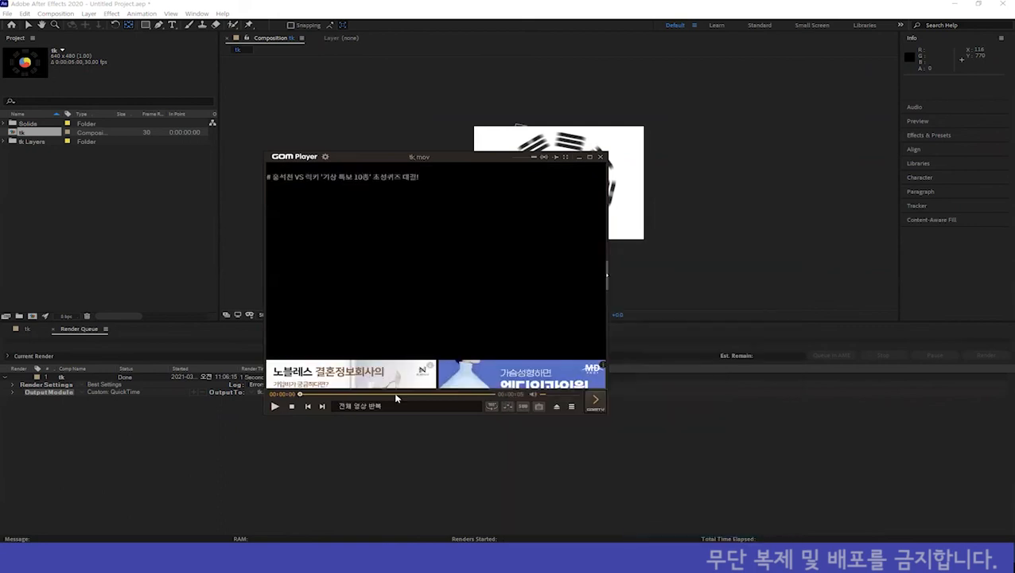
click(275, 406)
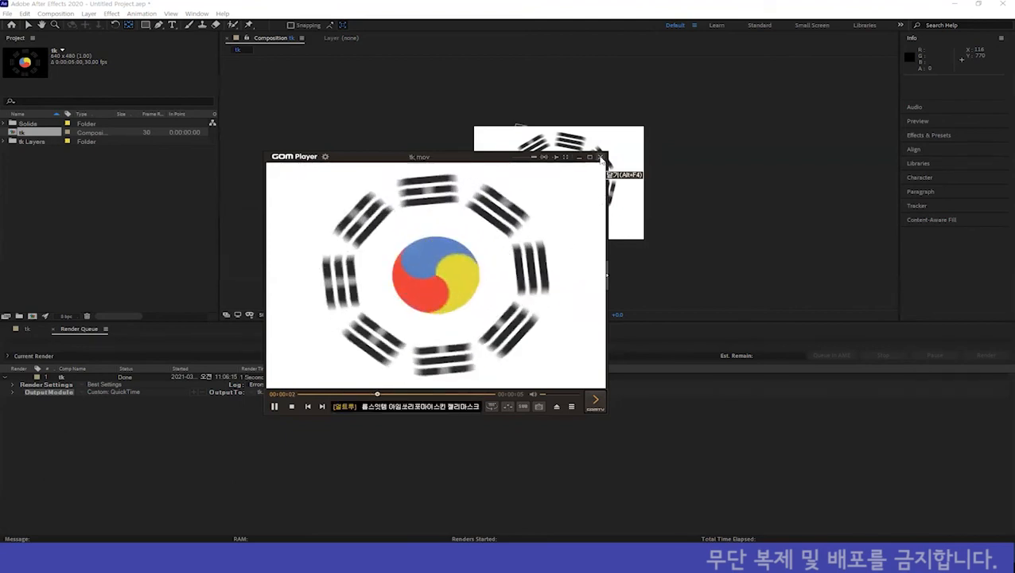
Close the player and its browser pop-up, and return to the first frame of the tk timeline in After Effects
click(600, 157)
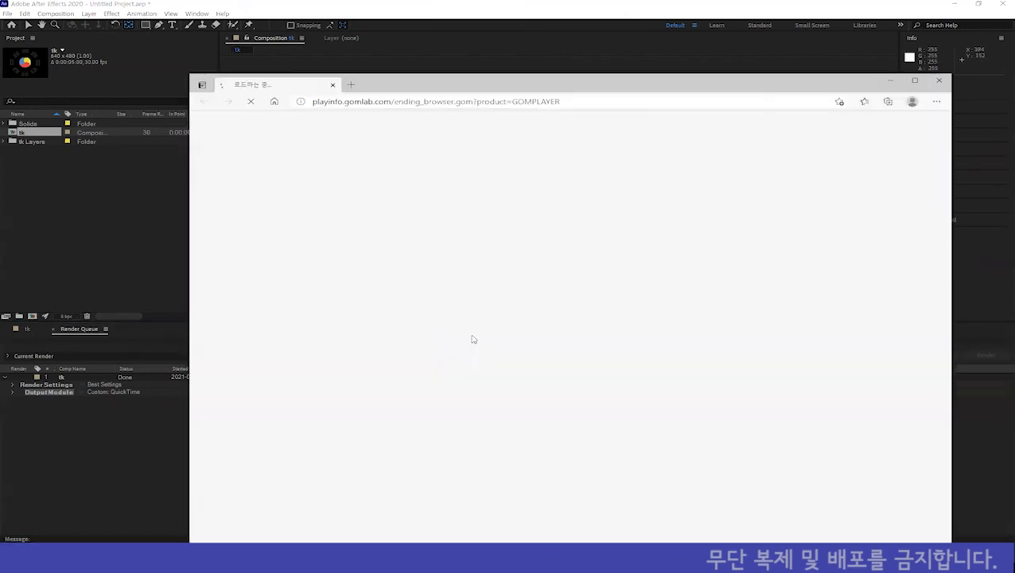
click(935, 83)
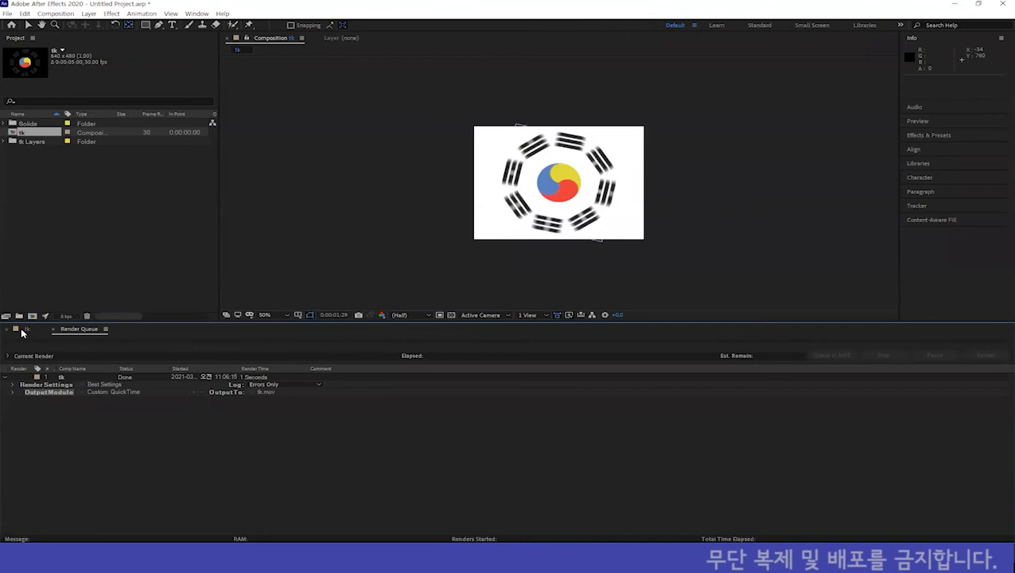
click(24, 330)
drag(572, 348, 286, 348)
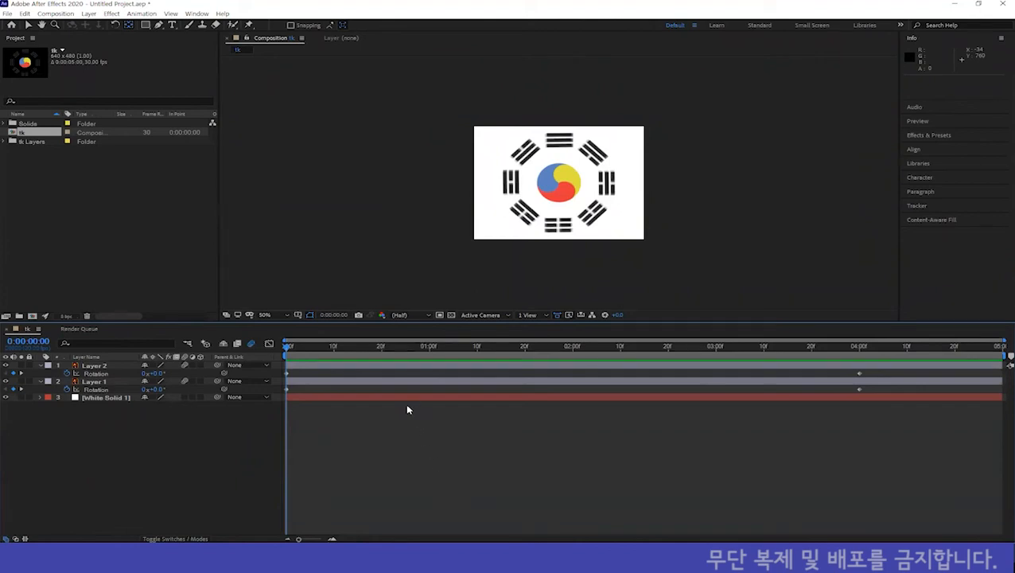
Switch to Illustrator, bring up the Untitled-1 document, and deselect the trigram group to show the empty area beside Artboard 4
mouse_move(351, 559)
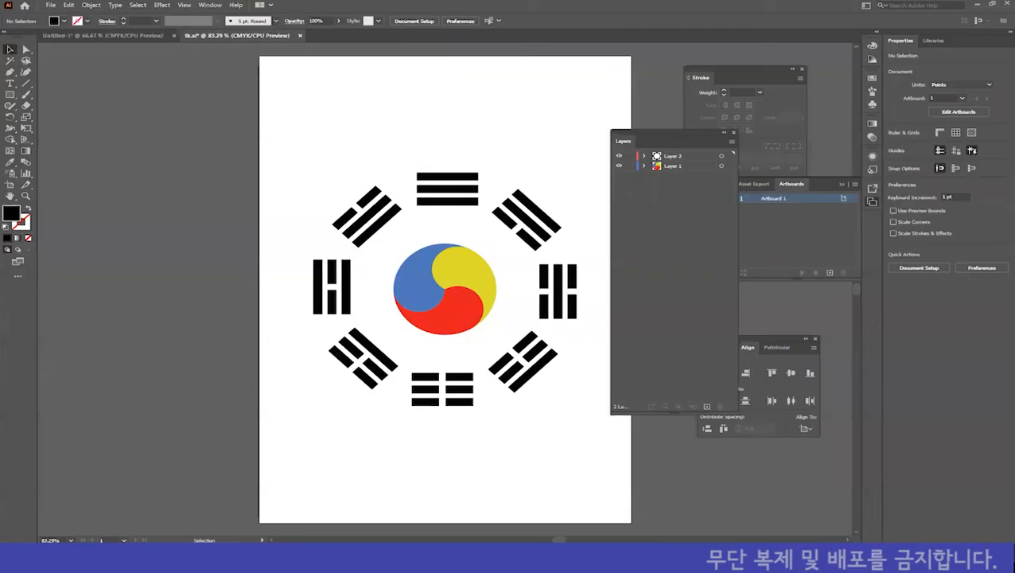
click(154, 37)
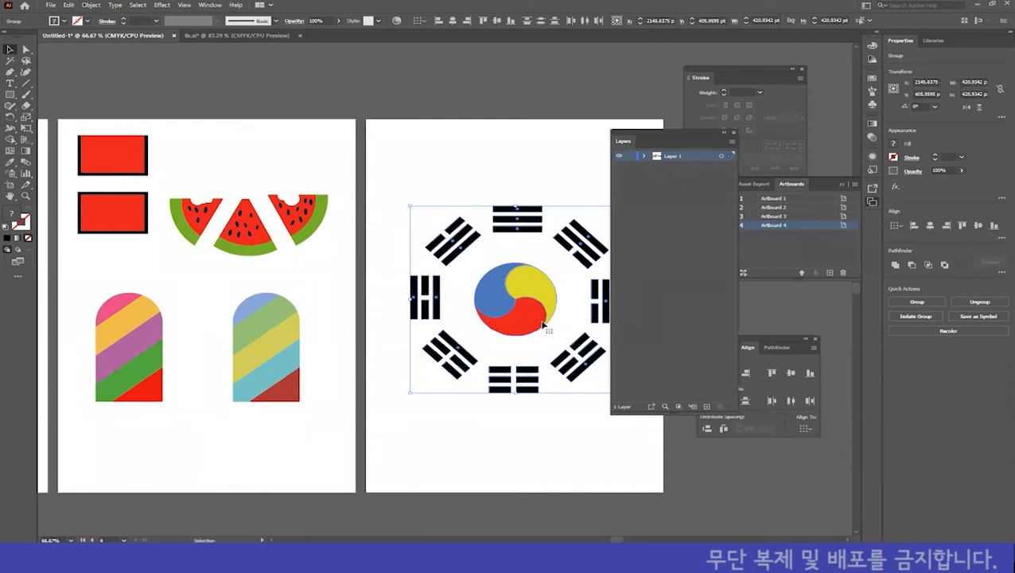
click(491, 442)
drag(555, 431, 256, 405)
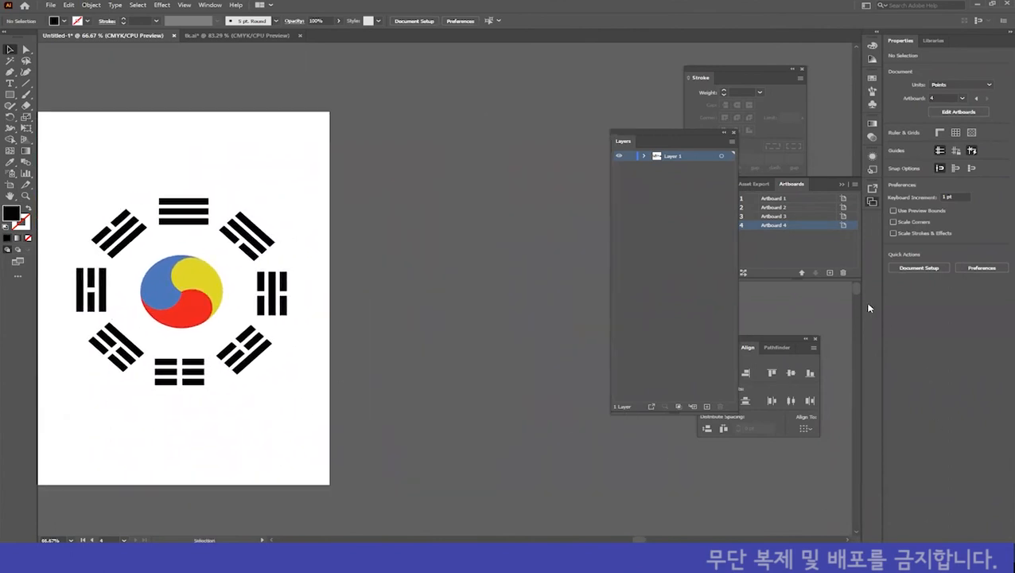
Reset the Essentials Classic workspace and add a fifth artboard beside Artboard 4
drag(668, 135, 533, 70)
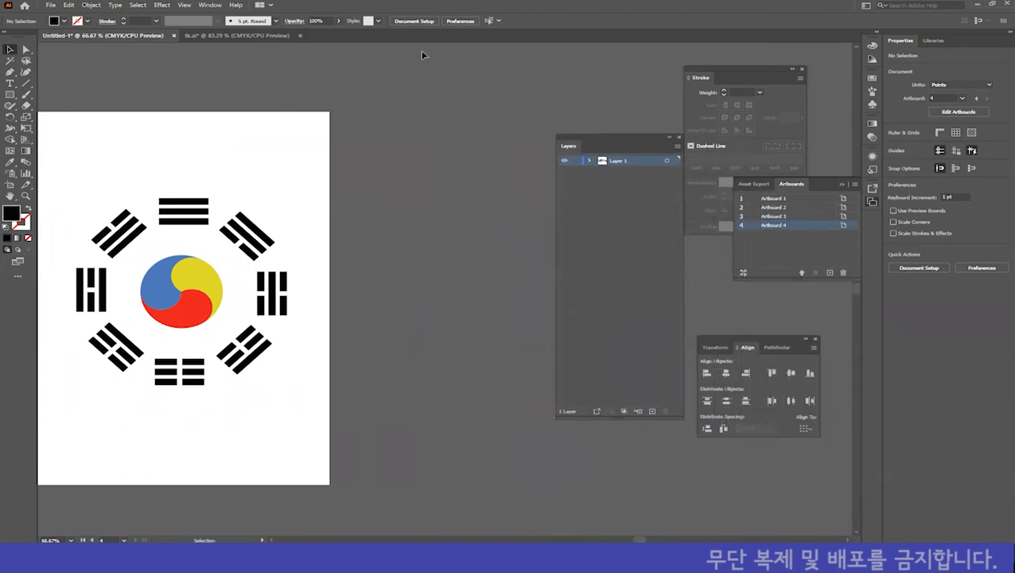
click(212, 7)
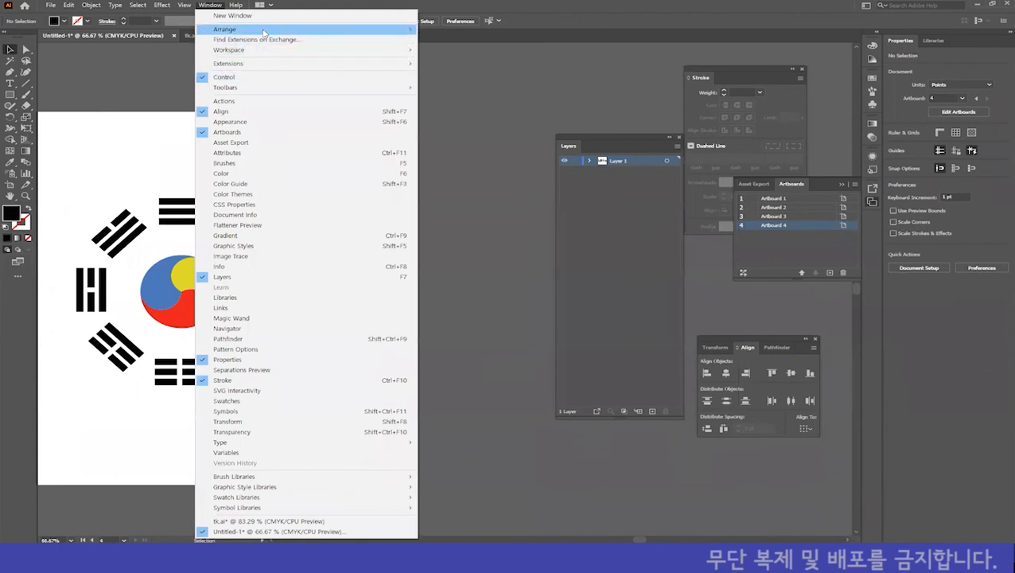
mouse_move(392, 53)
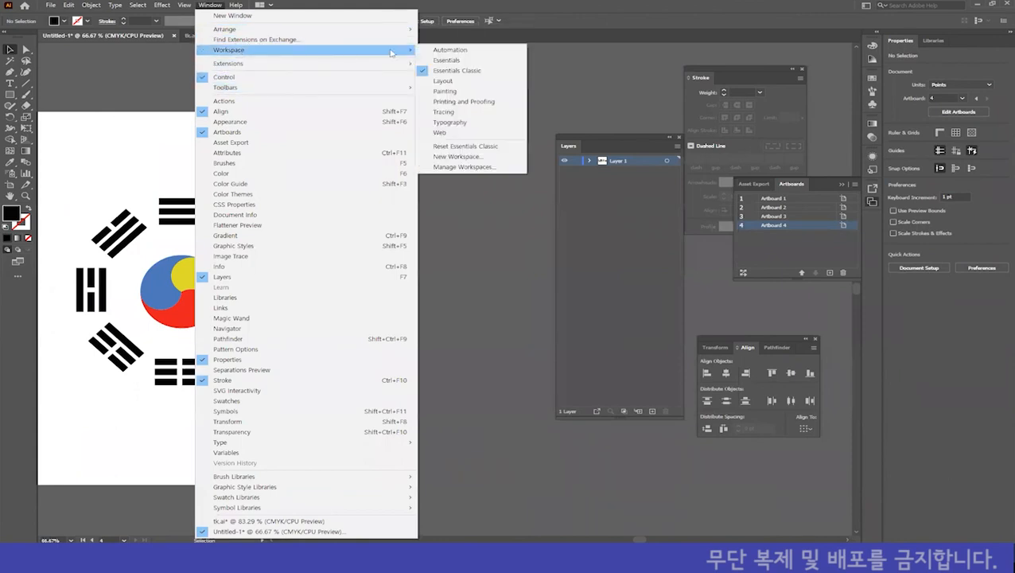
click(498, 147)
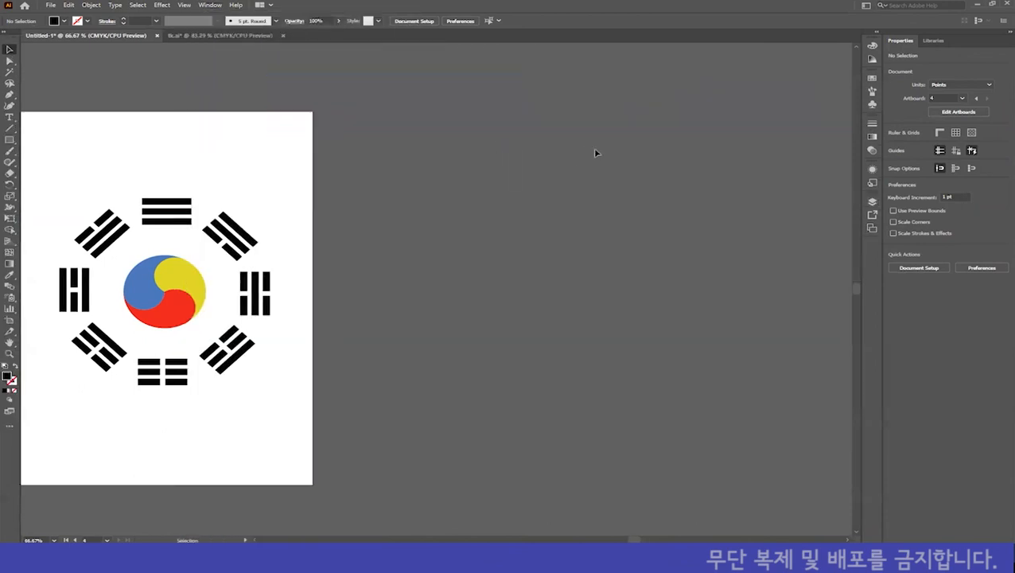
click(873, 230)
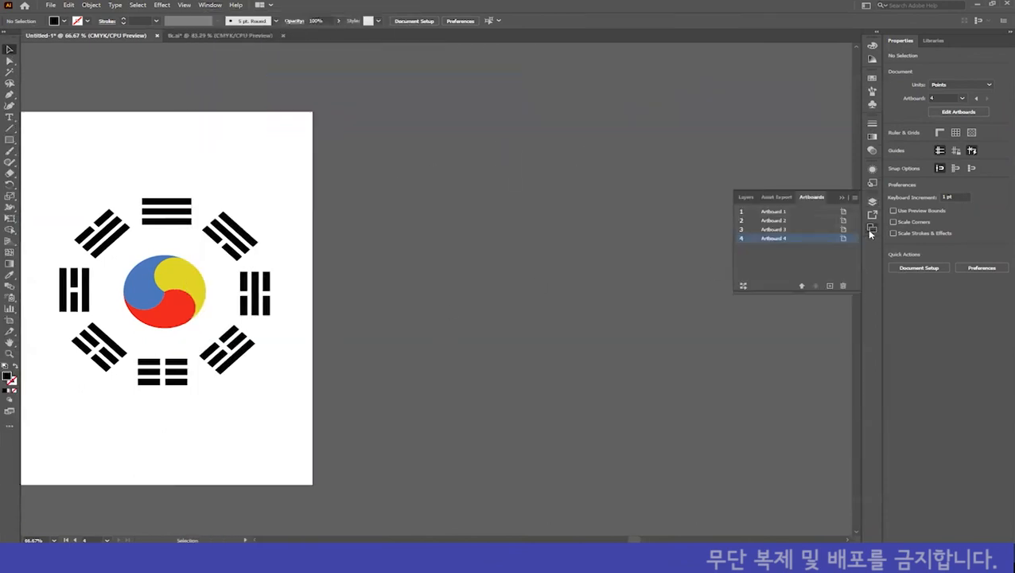
click(827, 286)
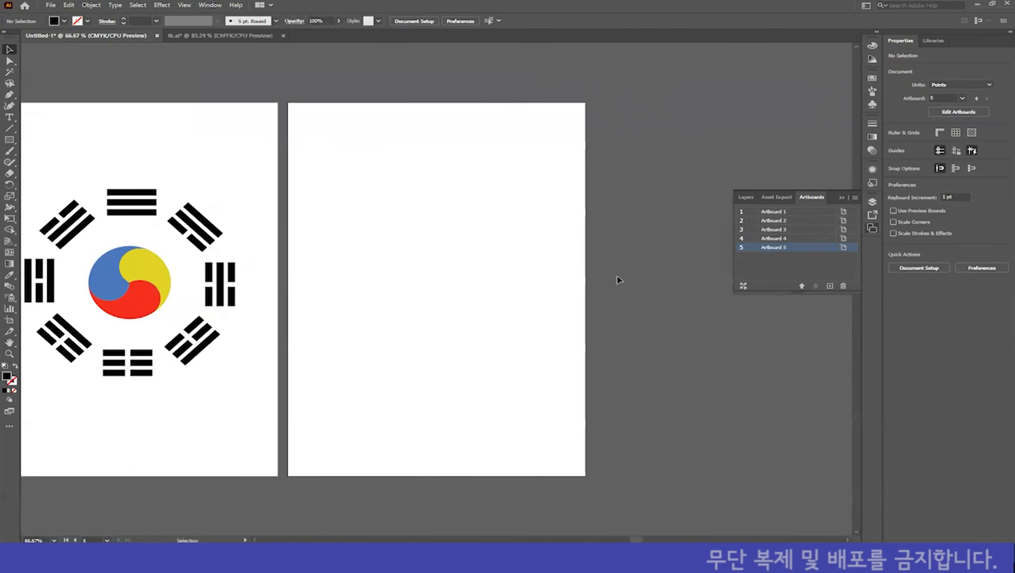
Draw two overlapping rectangles of about 215 x 233 pt and 298 x 319 pt on the new artboard, with no fill and a 1 pt black stroke
click(9, 139)
click(24, 140)
drag(317, 136, 427, 240)
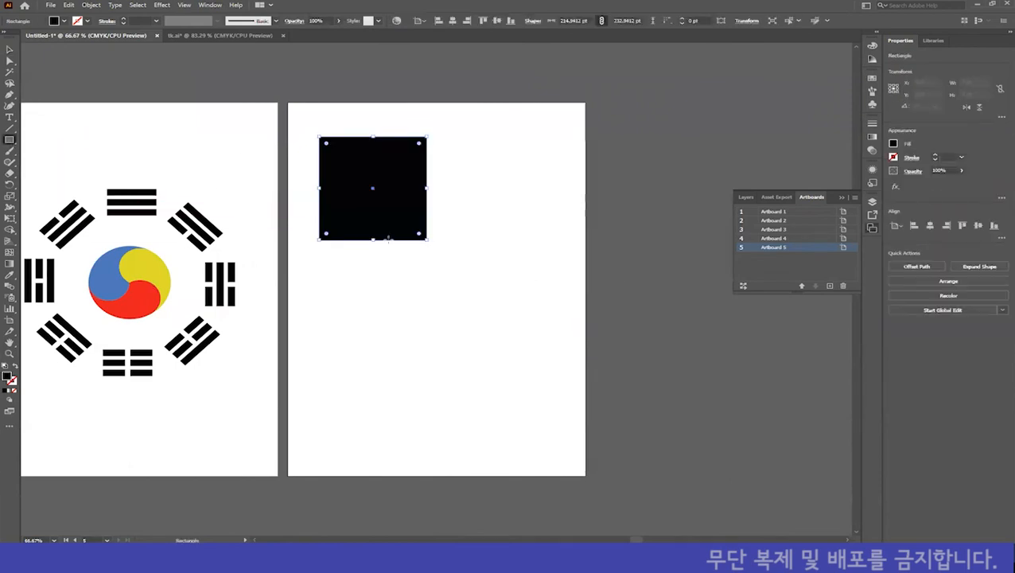
click(14, 366)
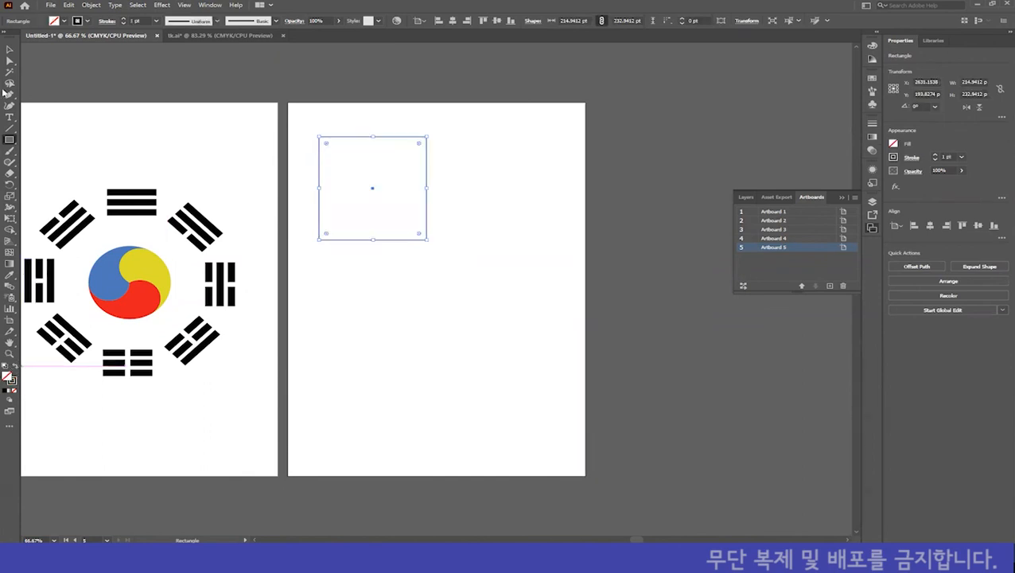
drag(514, 319, 364, 177)
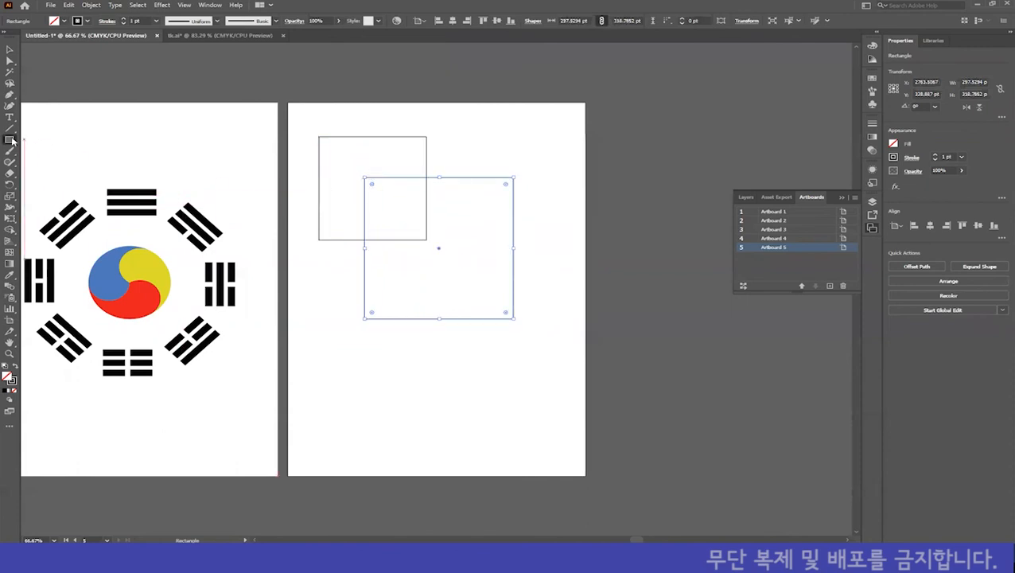
Draw a circle about 385 pt across and a tilted star about 525 x 520 pt, both overlapping the rectangles
drag(9, 140, 38, 163)
click(369, 118)
click(533, 293)
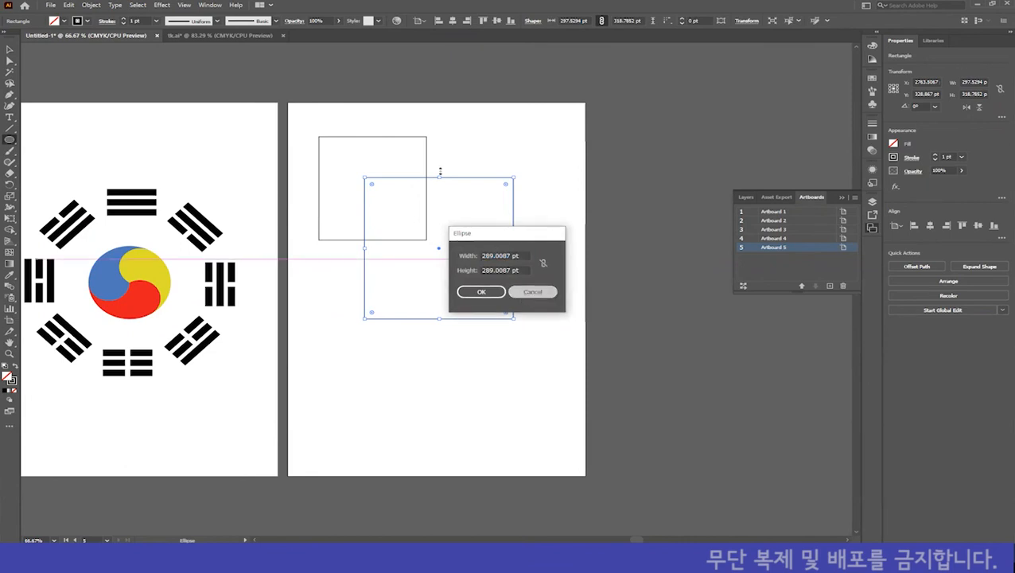
drag(401, 122, 593, 292)
drag(9, 140, 49, 184)
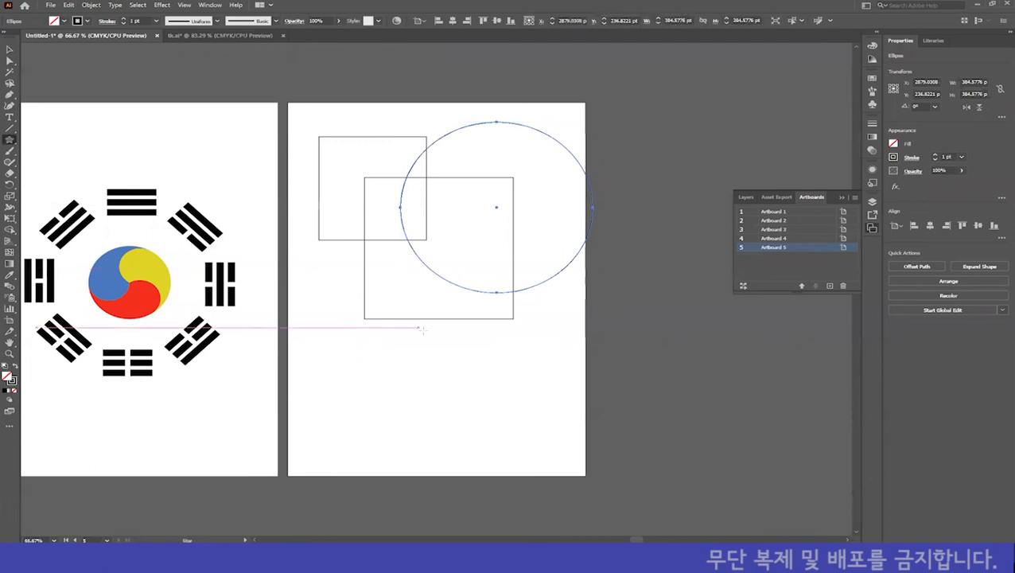
drag(450, 339, 326, 287)
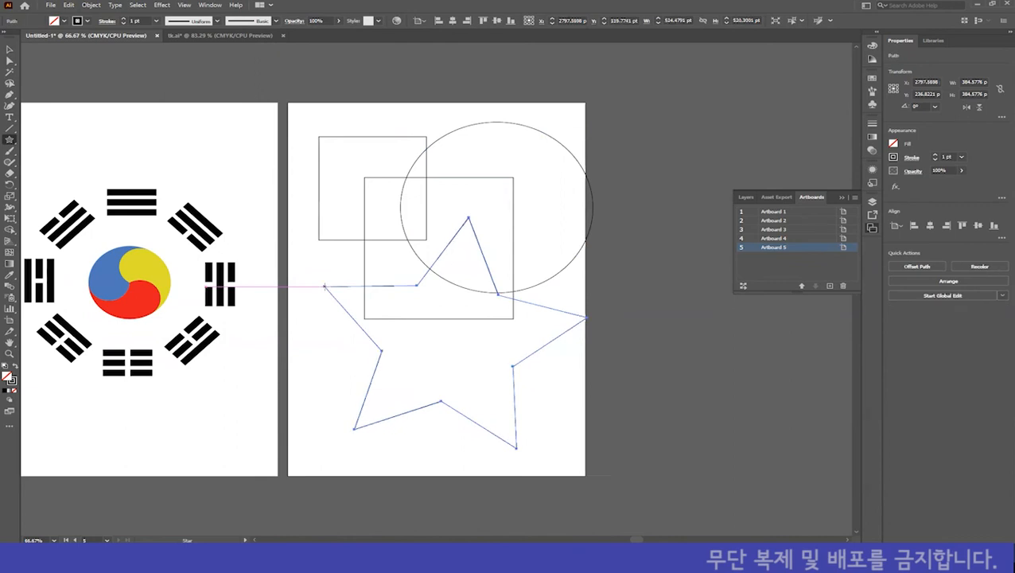
Scale the two rectangles, circle and star down together to about 470 x 631 pt so they fit the artboard
click(9, 49)
click(415, 116)
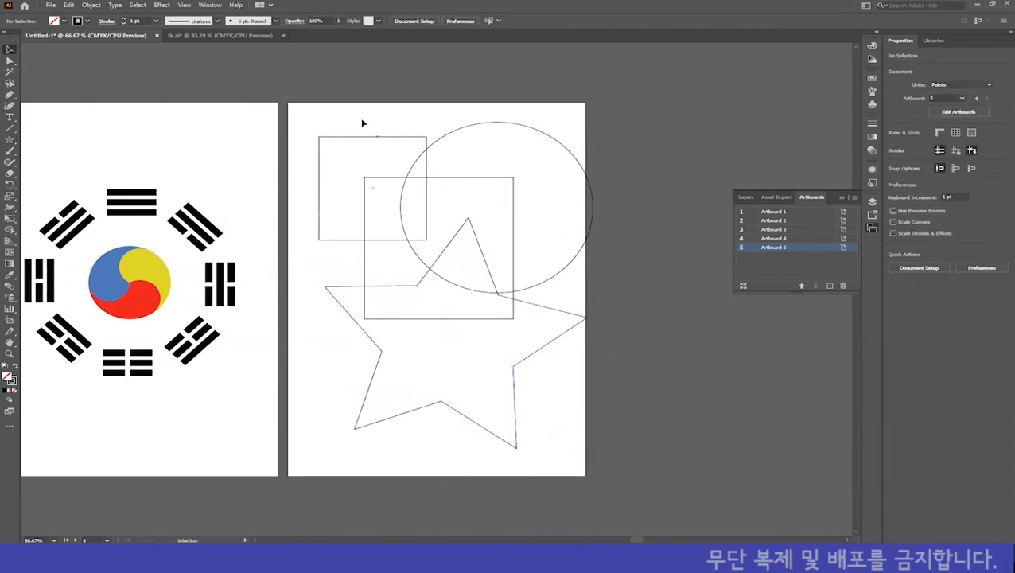
drag(328, 107, 554, 408)
click(527, 430)
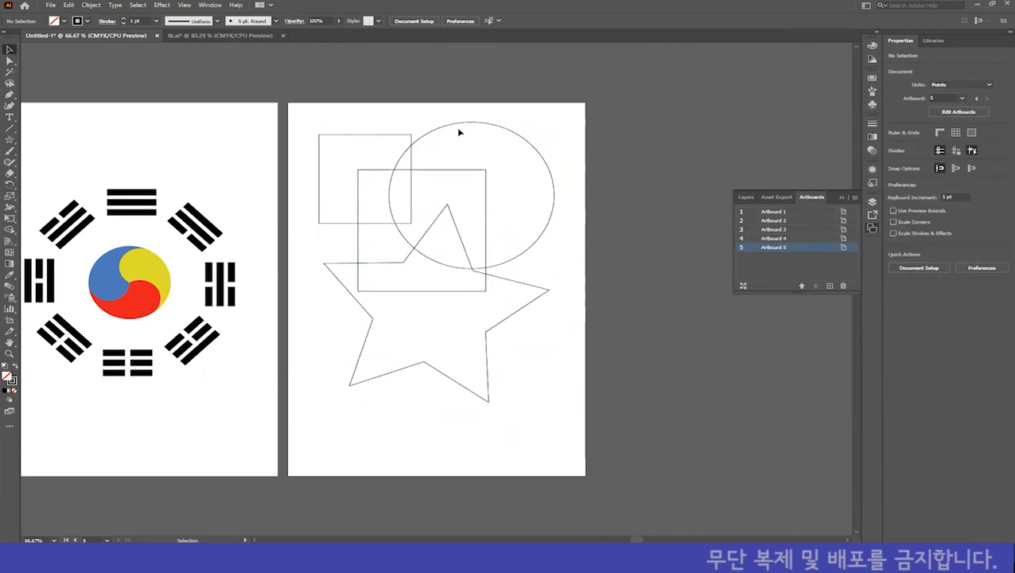
Split the four overlapping shapes with the Pathfinder Divide operation and ungroup the resulting pieces
drag(568, 409, 322, 99)
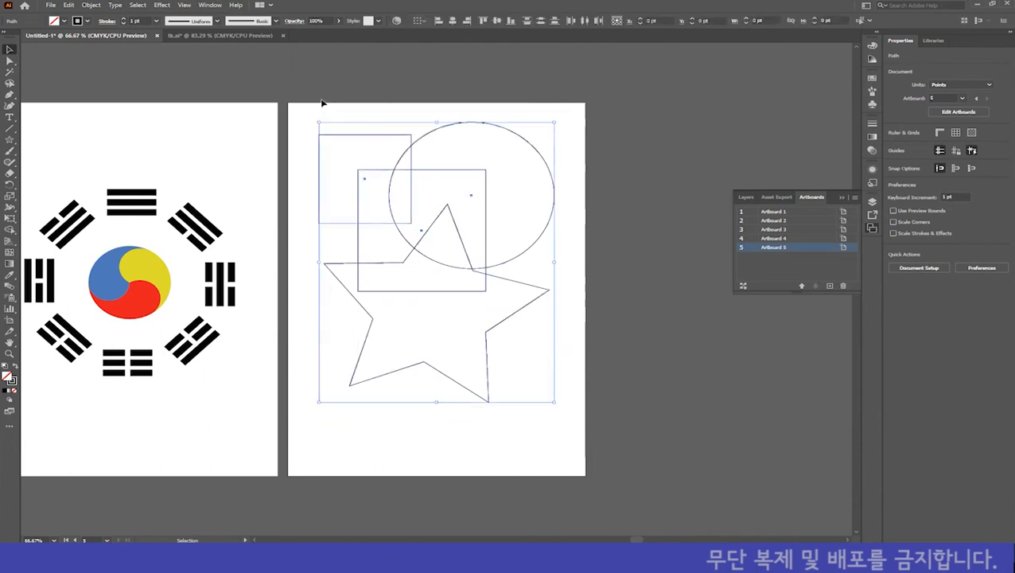
click(208, 5)
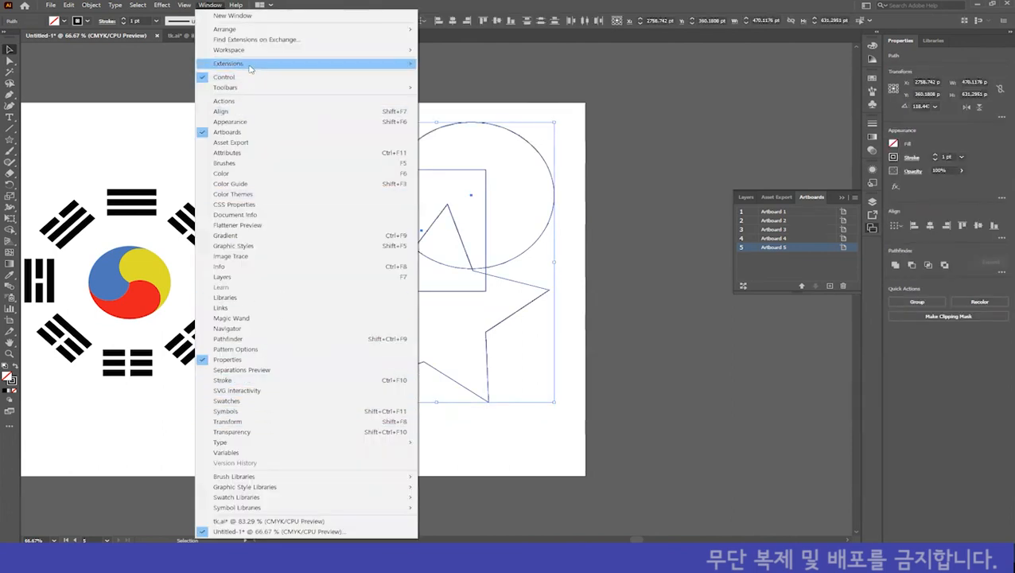
click(236, 341)
drag(413, 61, 650, 108)
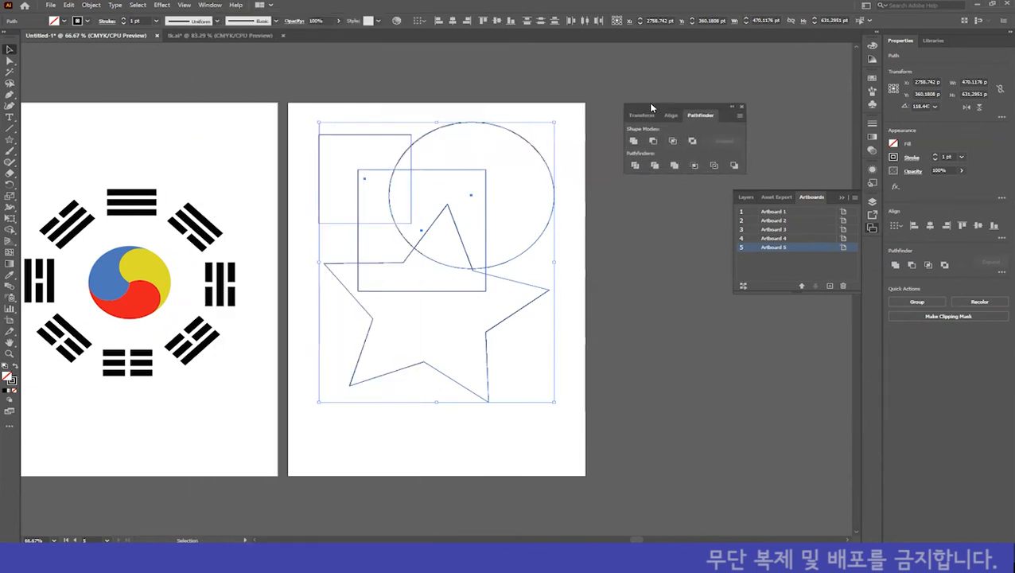
click(635, 165)
right_click(490, 179)
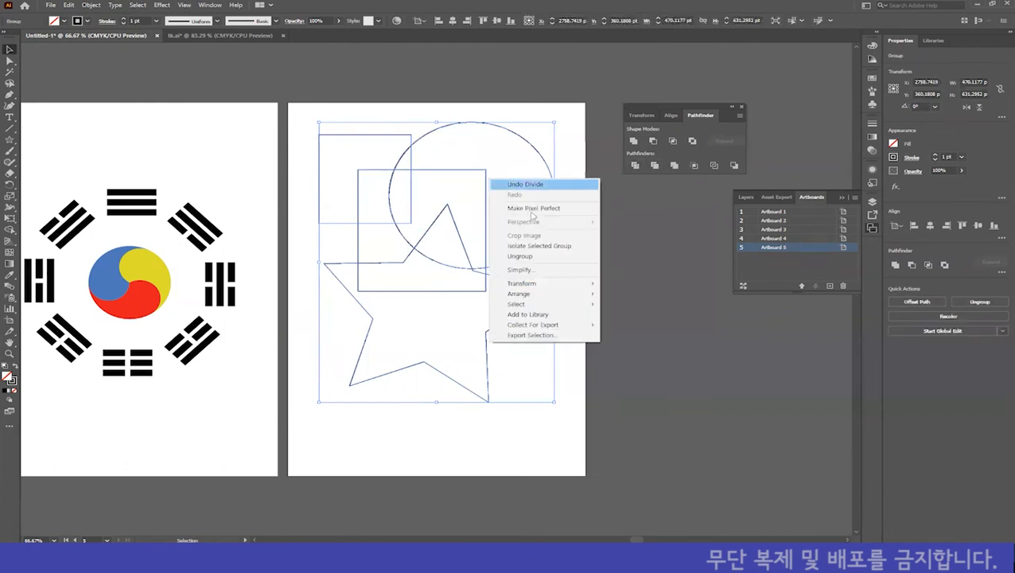
click(521, 256)
Fill the lower piece of the star with olive yellow C1BE46 and select the outer piece of the circle
click(560, 360)
drag(525, 404, 438, 366)
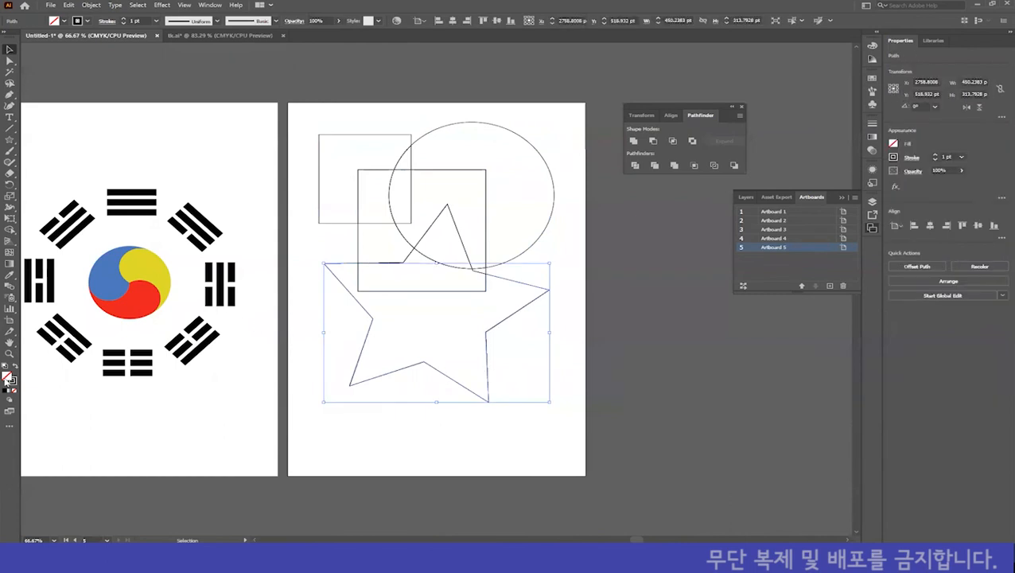
double_click(7, 376)
click(454, 231)
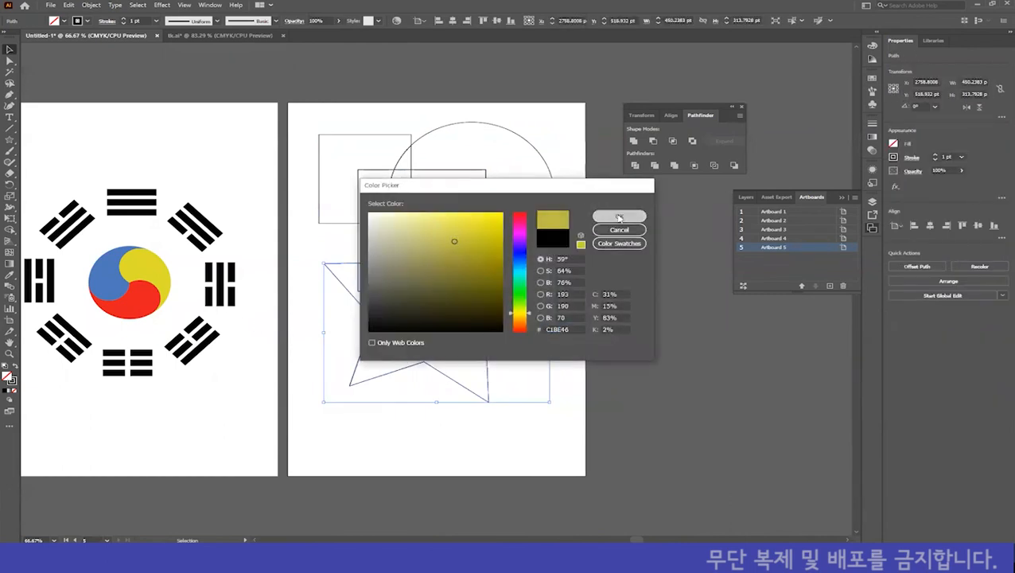
click(605, 218)
click(526, 141)
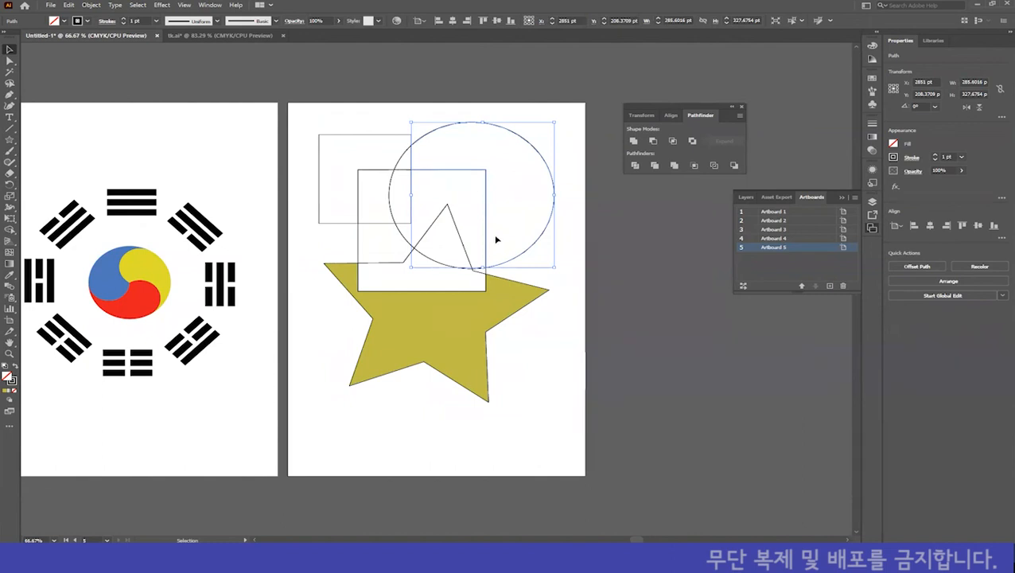
Undo the star fill, the ungrouping and the Divide operation on the overlapping shapes
key(ctrl+z)
key(ctrl+z)
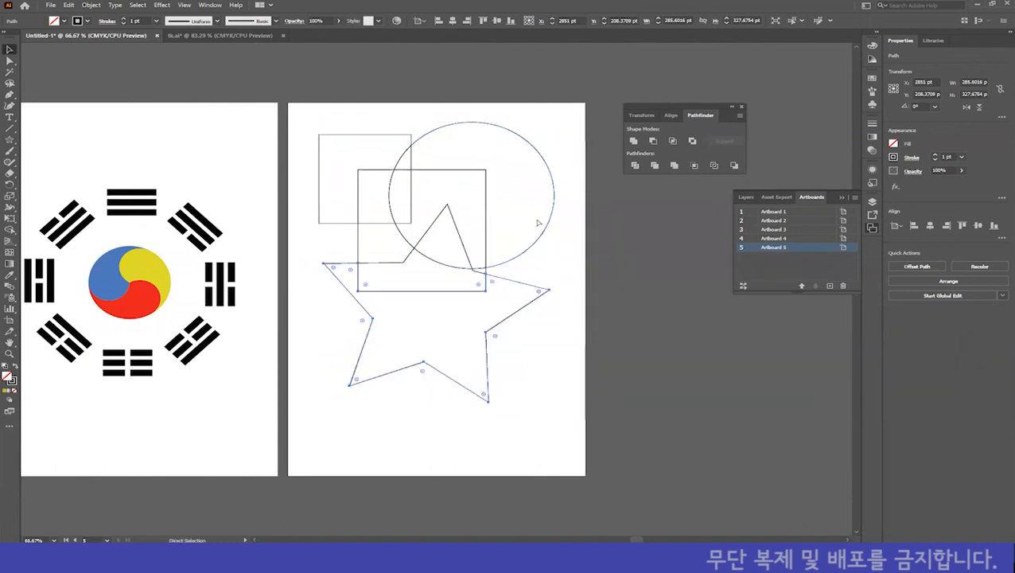
key(ctrl+shift+g)
click(629, 293)
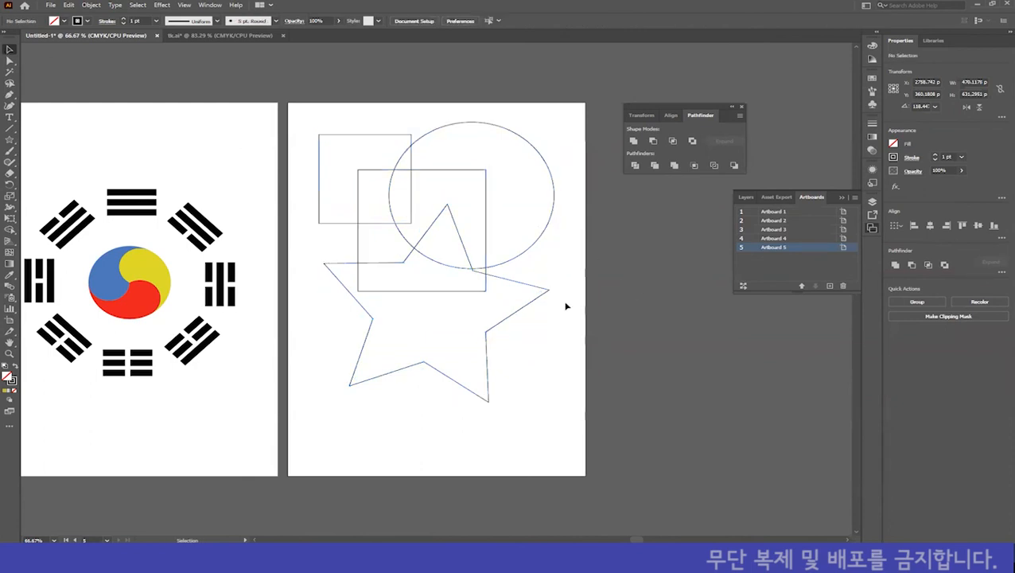
Select the two rectangles, circle and star, activate the Live Paint Bucket, and detach its tool group above the artboard
click(535, 302)
drag(568, 438, 305, 117)
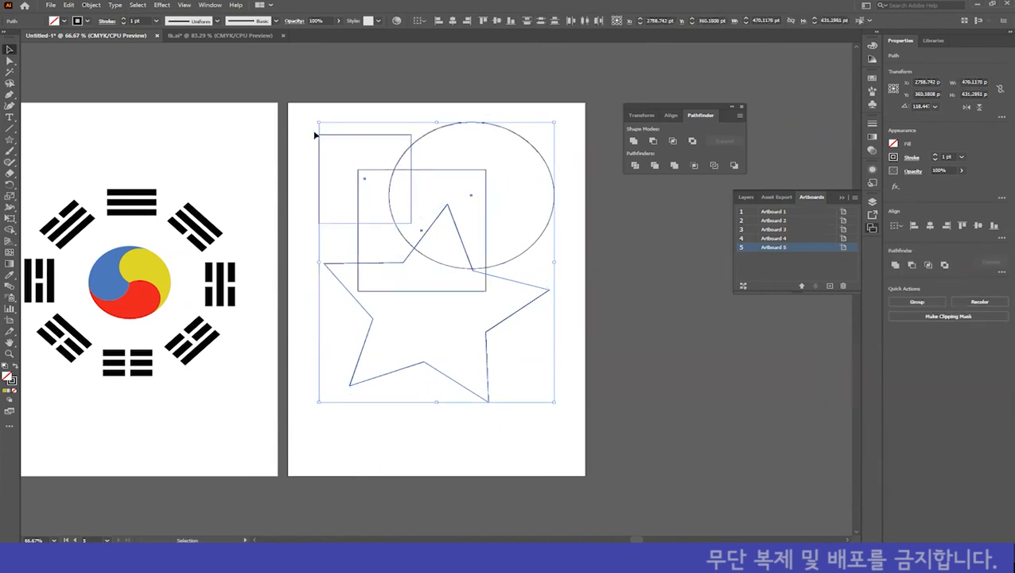
click(3, 36)
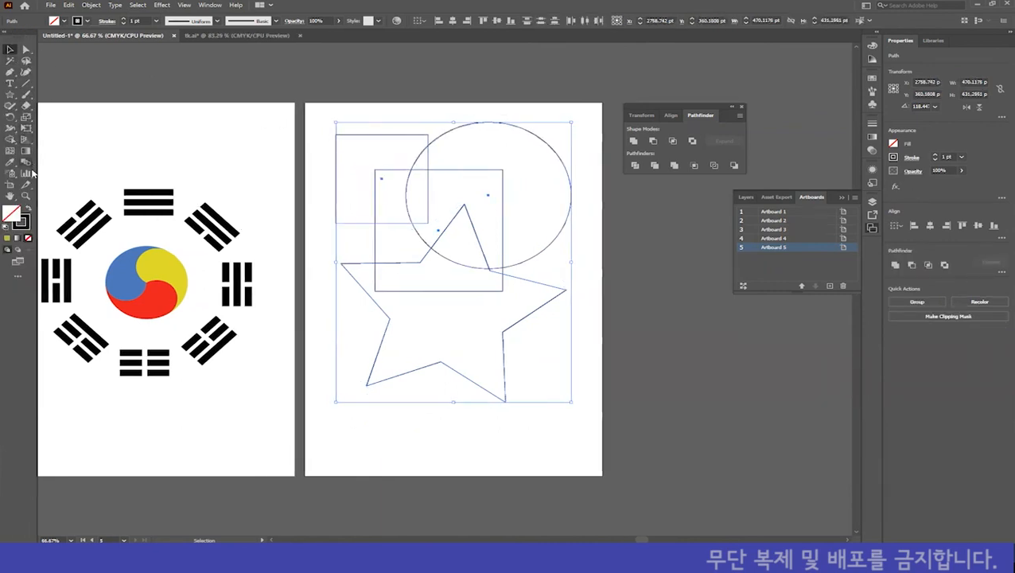
drag(12, 141, 148, 153)
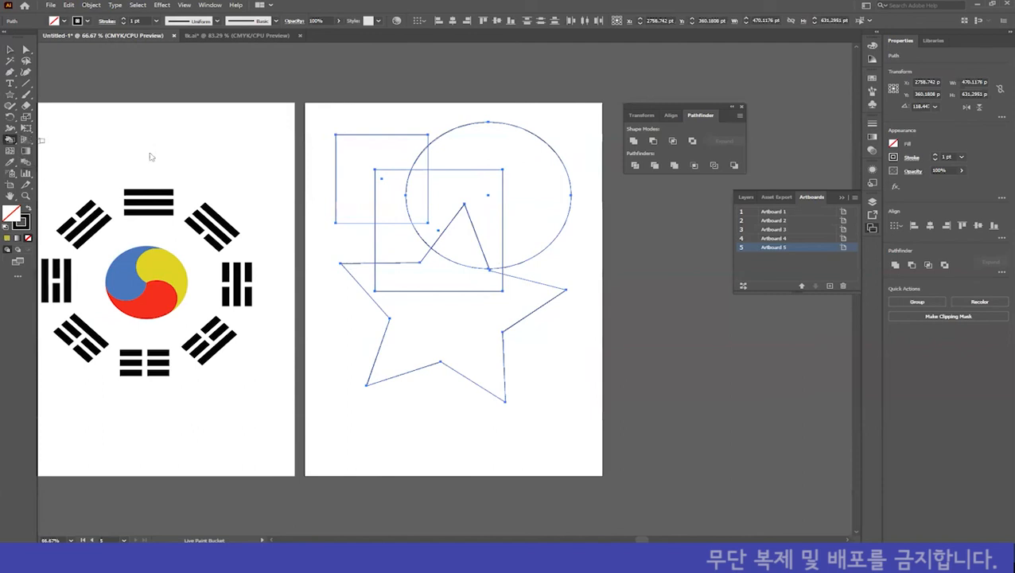
drag(50, 150, 247, 117)
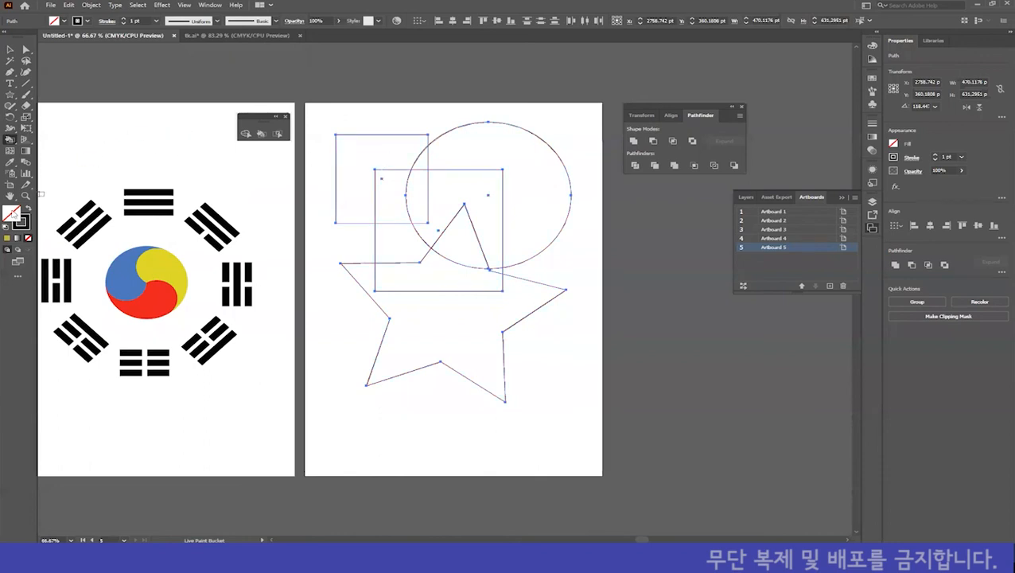
Live-paint the outer piece of the circle and the lower piece of the star with yellow D3CE1E
double_click(11, 213)
click(483, 290)
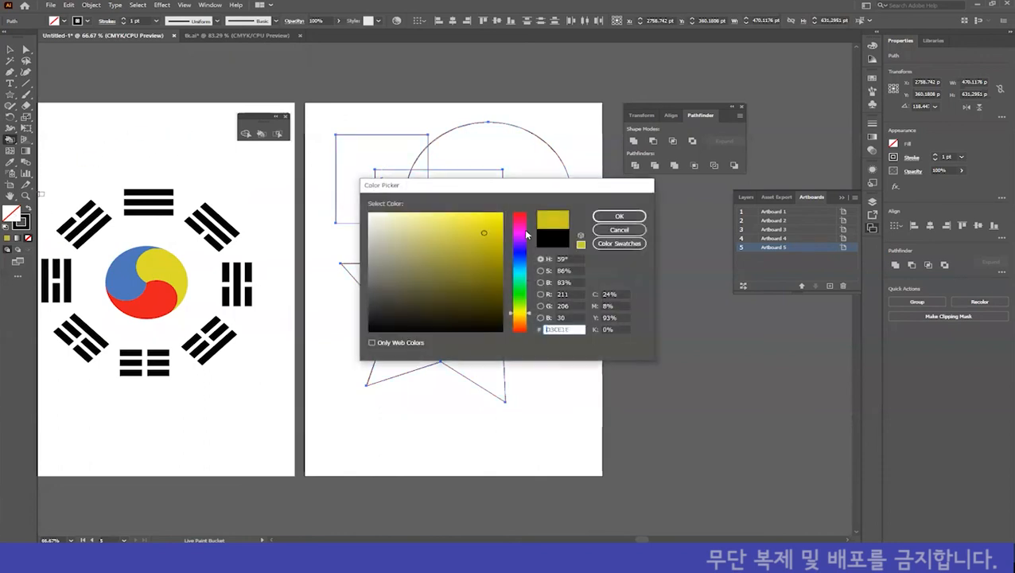
click(617, 215)
click(519, 156)
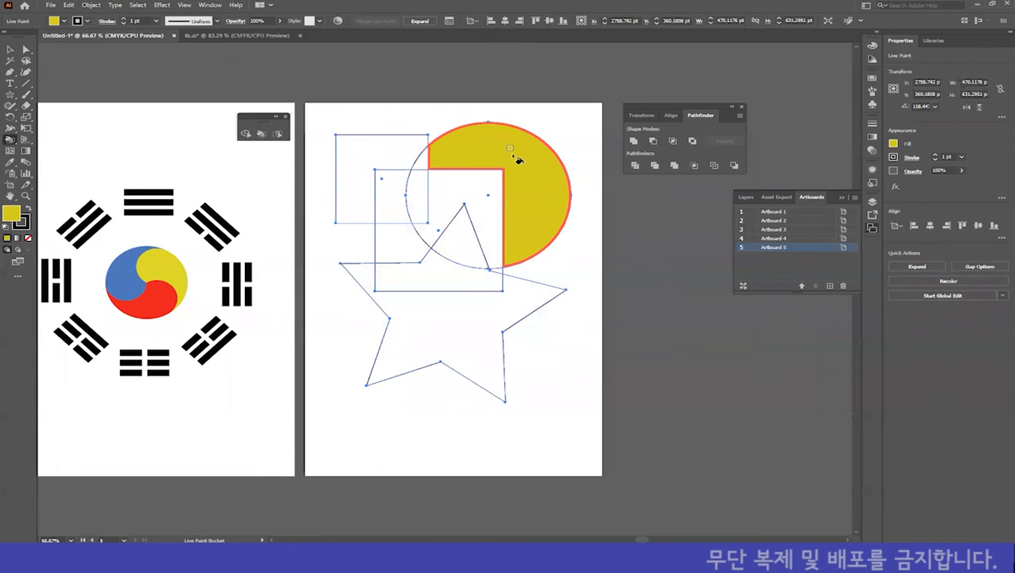
click(447, 327)
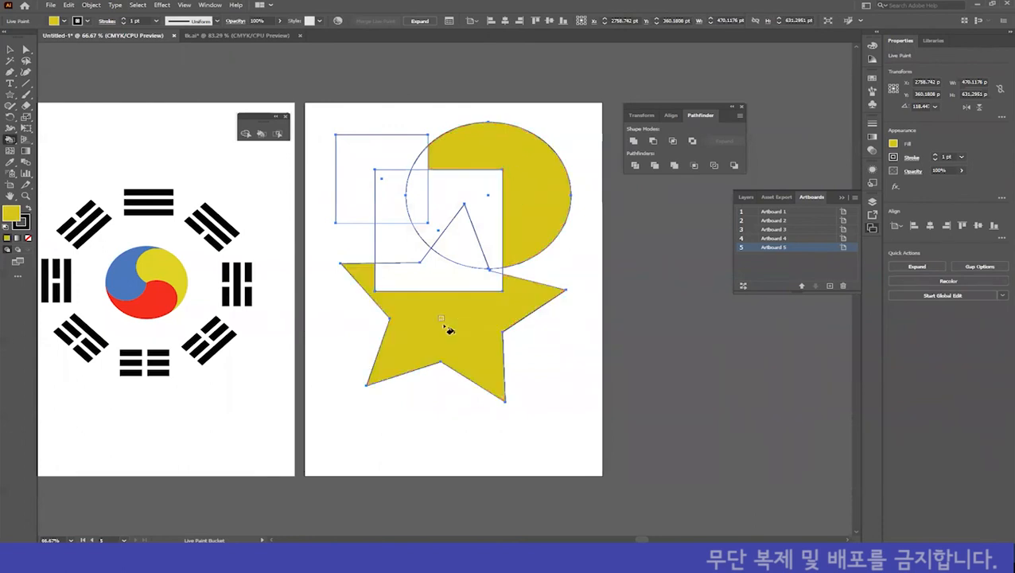
Live-paint the outer piece of the upper rectangle and the star tip inside the circle with pink F76DD7
double_click(11, 214)
drag(520, 243, 519, 226)
click(443, 216)
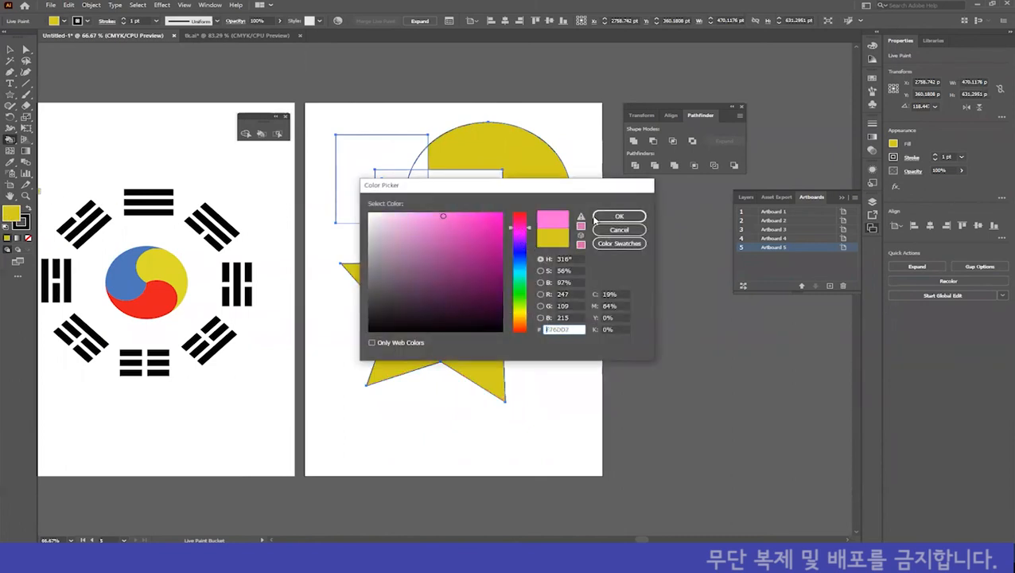
key(Return)
click(391, 175)
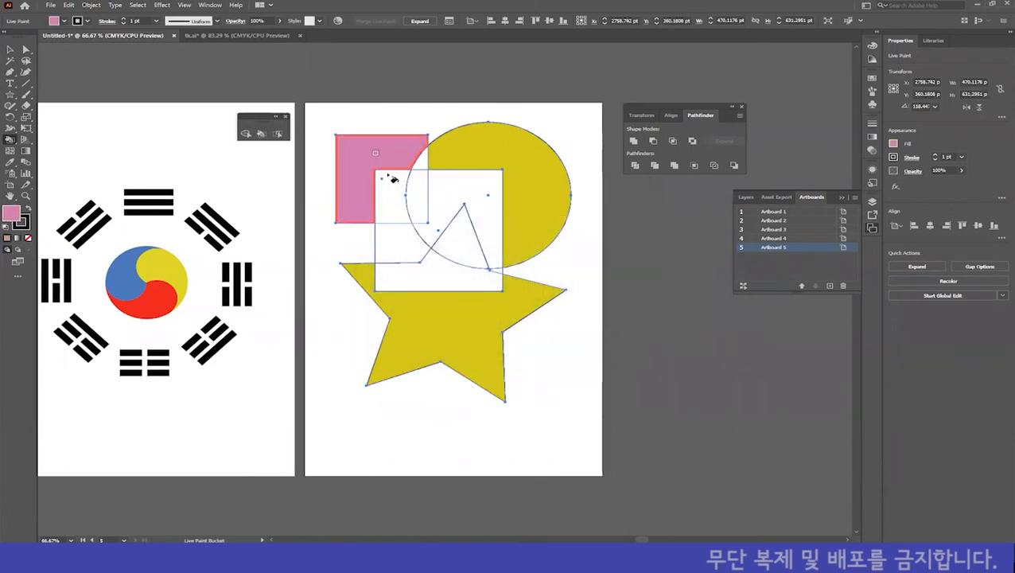
click(448, 242)
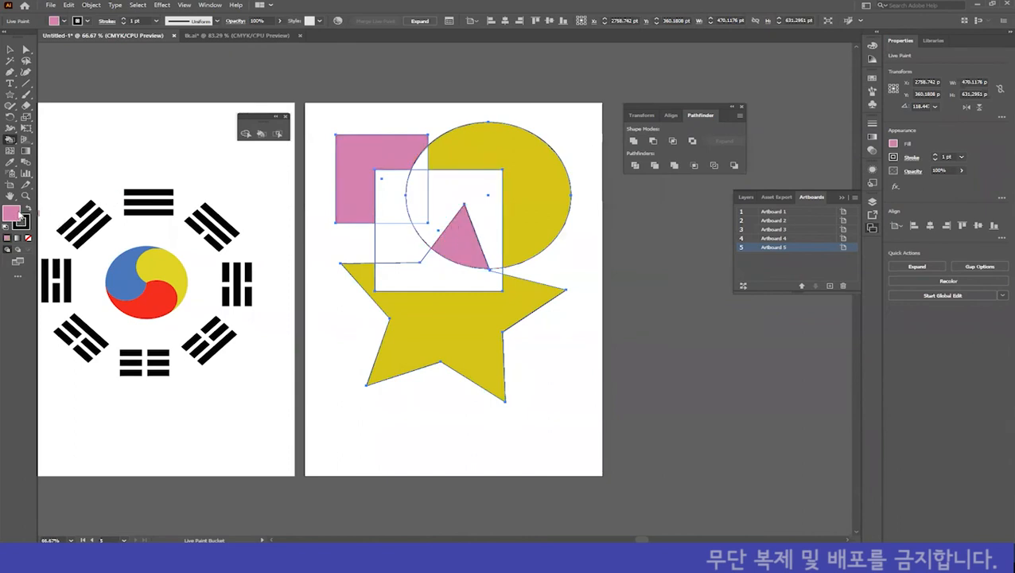
Live-paint the lower rectangle's overlap with the circle and its piece above the star's left arm in light blue
double_click(19, 215)
drag(522, 259, 521, 270)
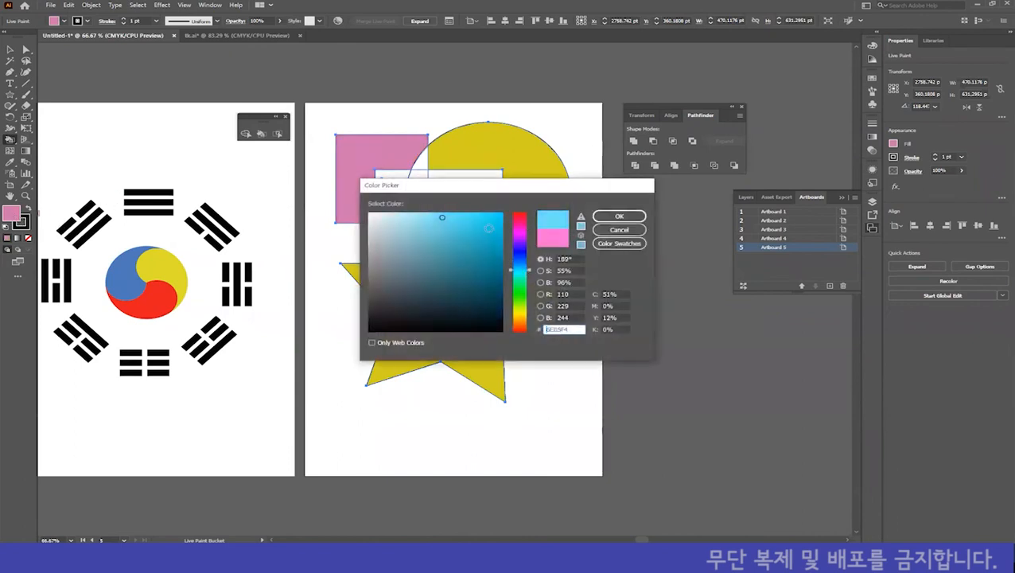
click(619, 216)
click(482, 193)
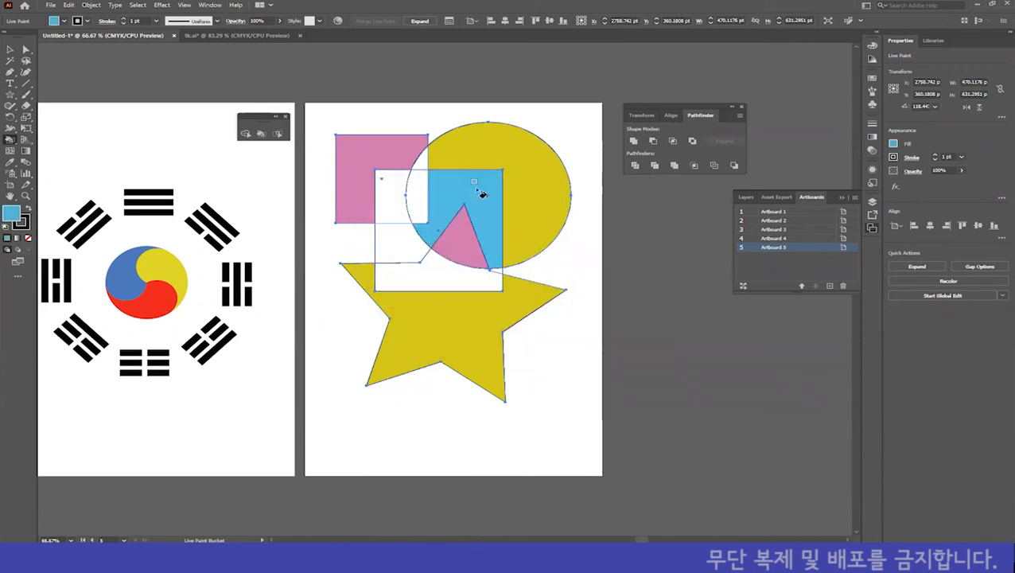
click(398, 249)
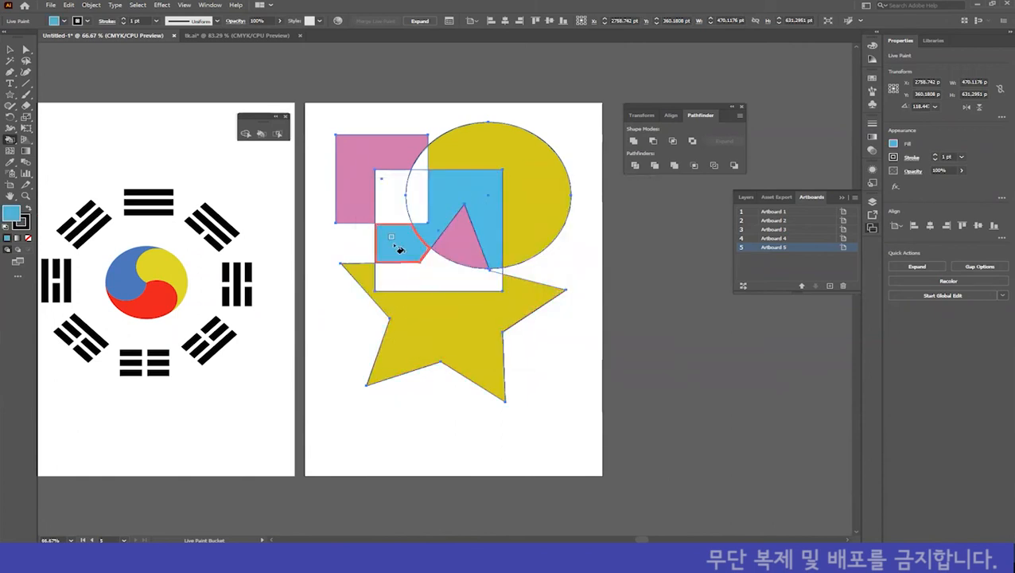
Live-paint the lower rectangle's piece above the star's left arm and the upper rectangle's corner inside the circle in light green
double_click(12, 213)
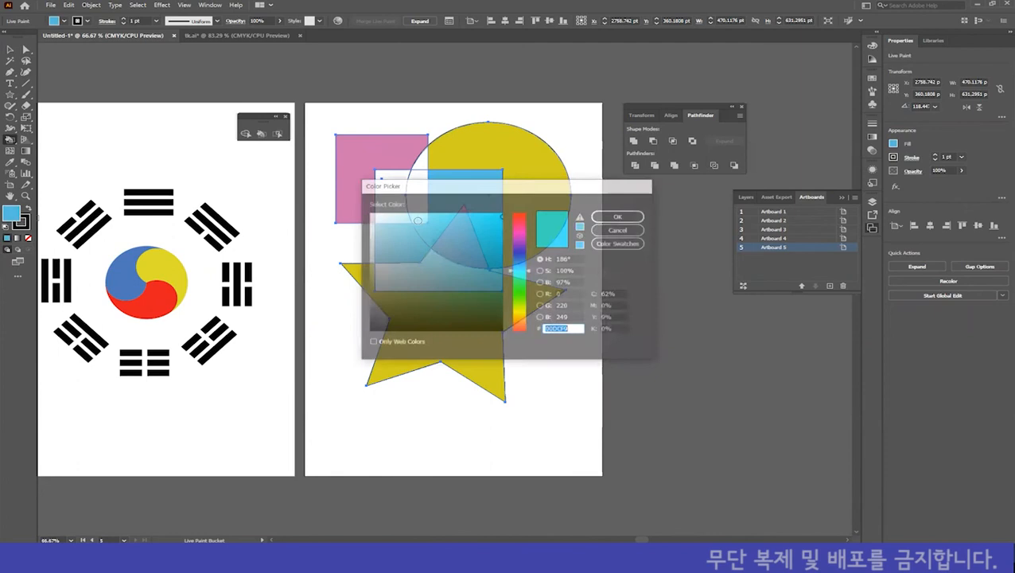
drag(519, 249, 519, 290)
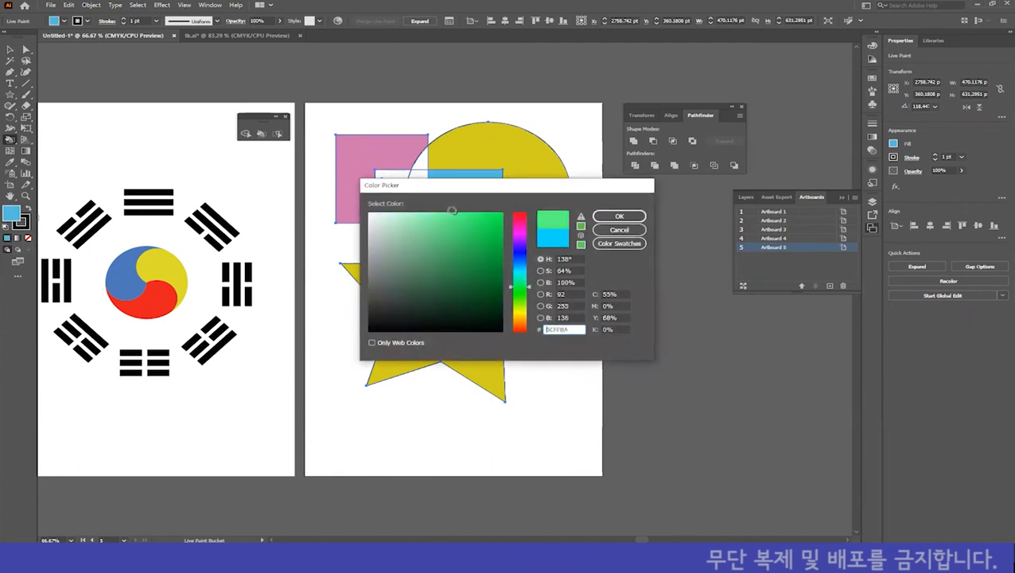
click(618, 215)
click(411, 239)
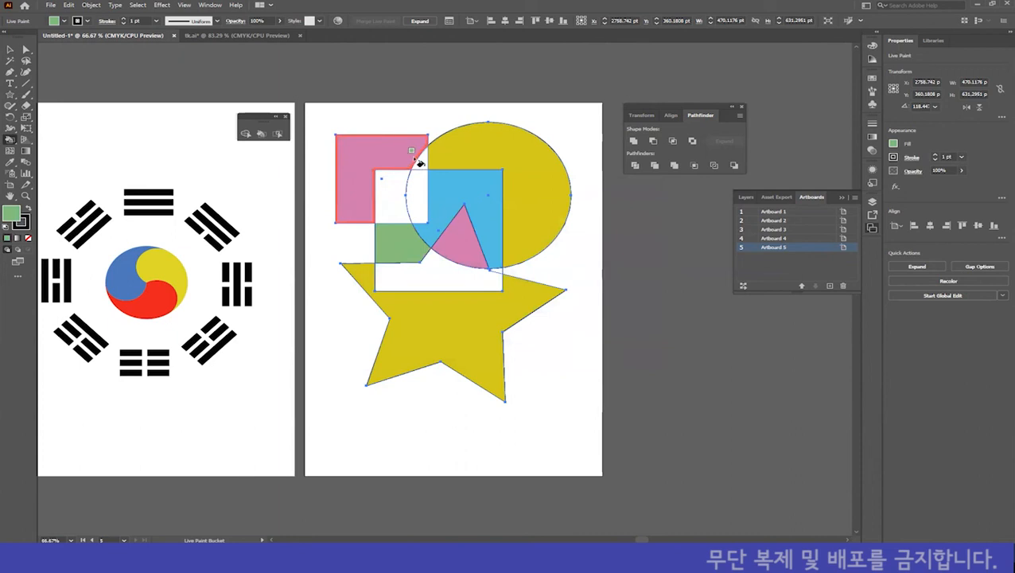
click(420, 159)
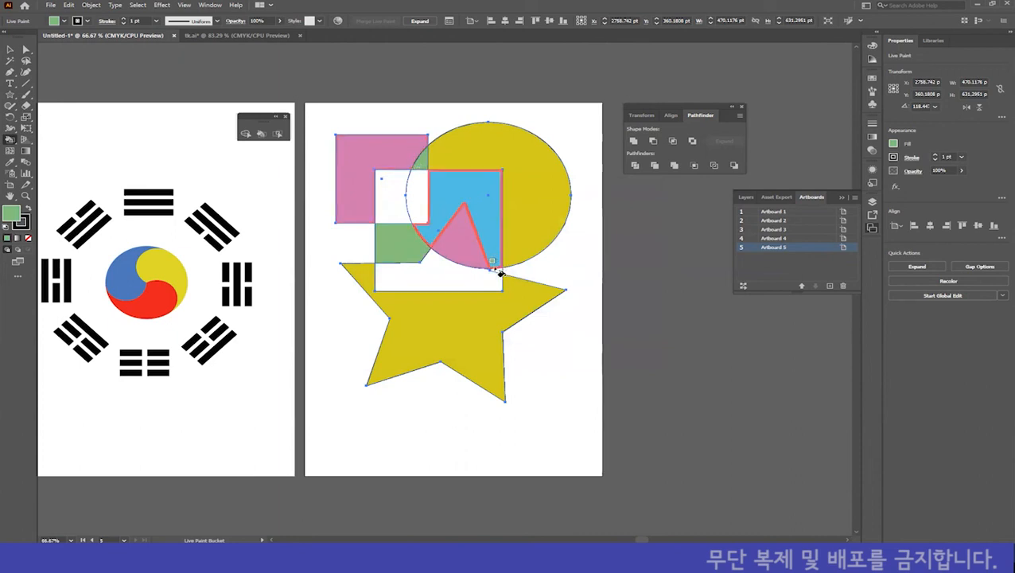
Live-paint the area where both rectangles and the circle overlap with light purple EE8CF9
double_click(15, 214)
drag(521, 294, 522, 237)
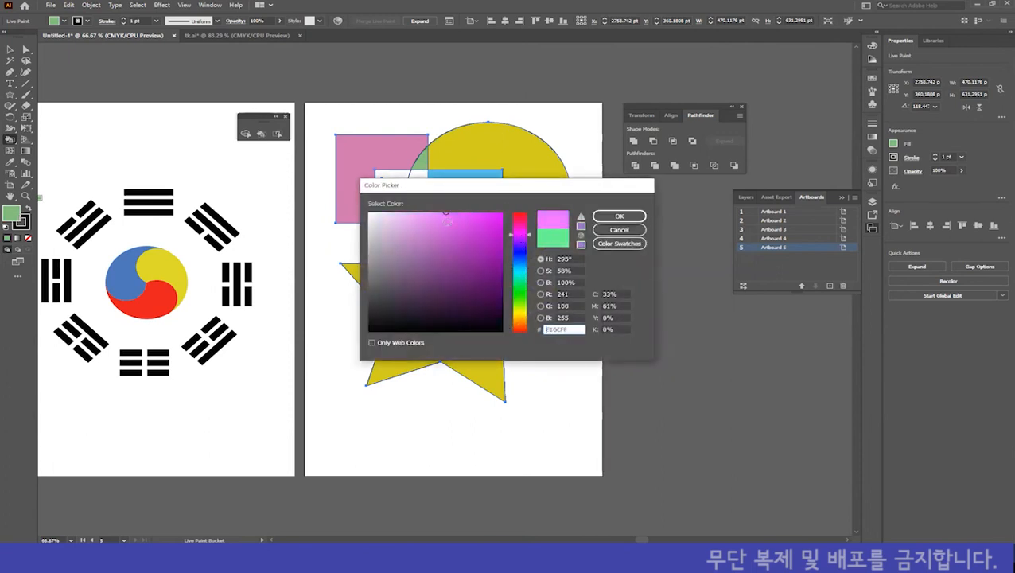
click(619, 215)
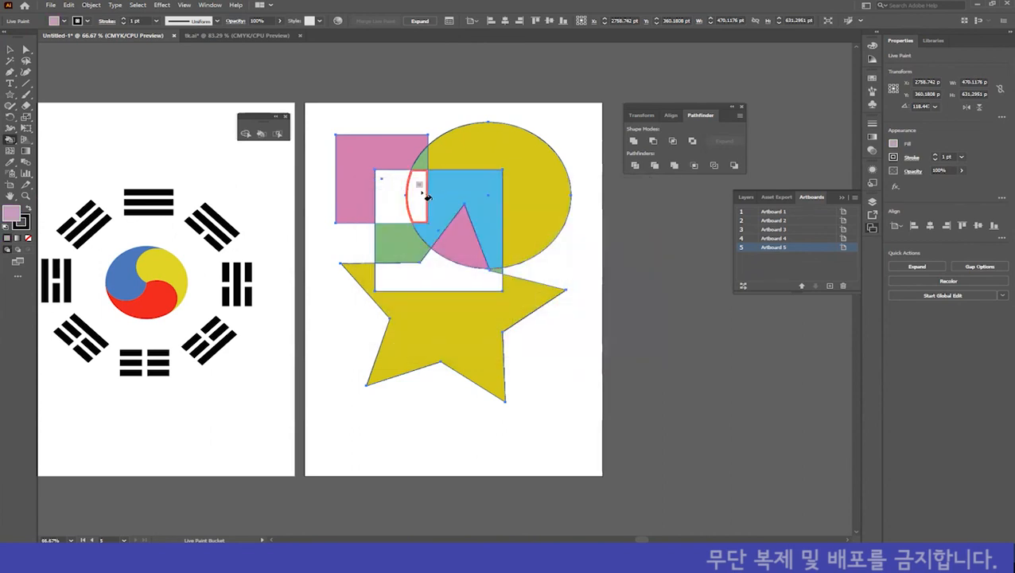
click(418, 190)
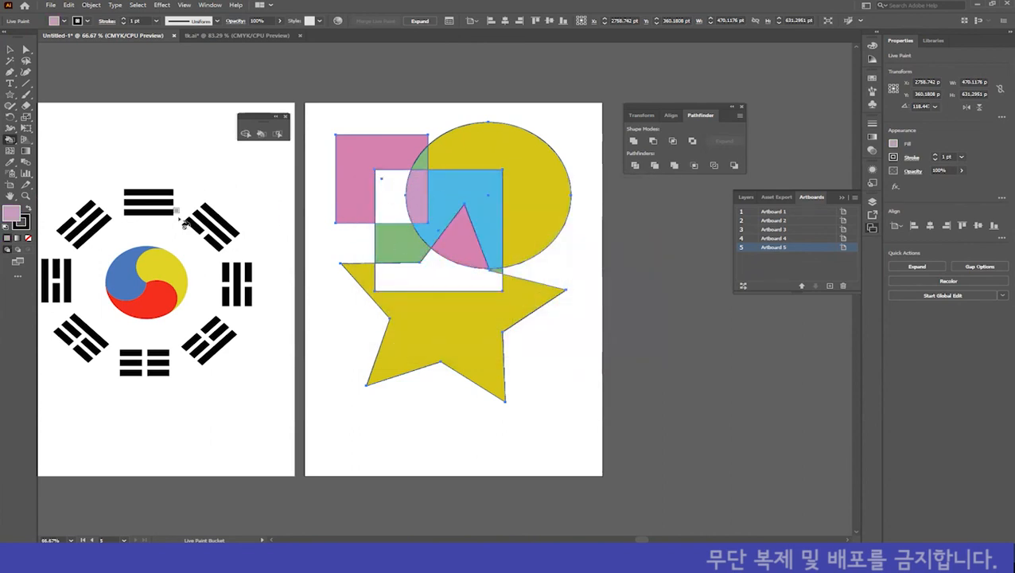
Live-paint the star's overlap with the lower rectangle and the rectangles' overlap outside the circle with orange F2894E
double_click(12, 215)
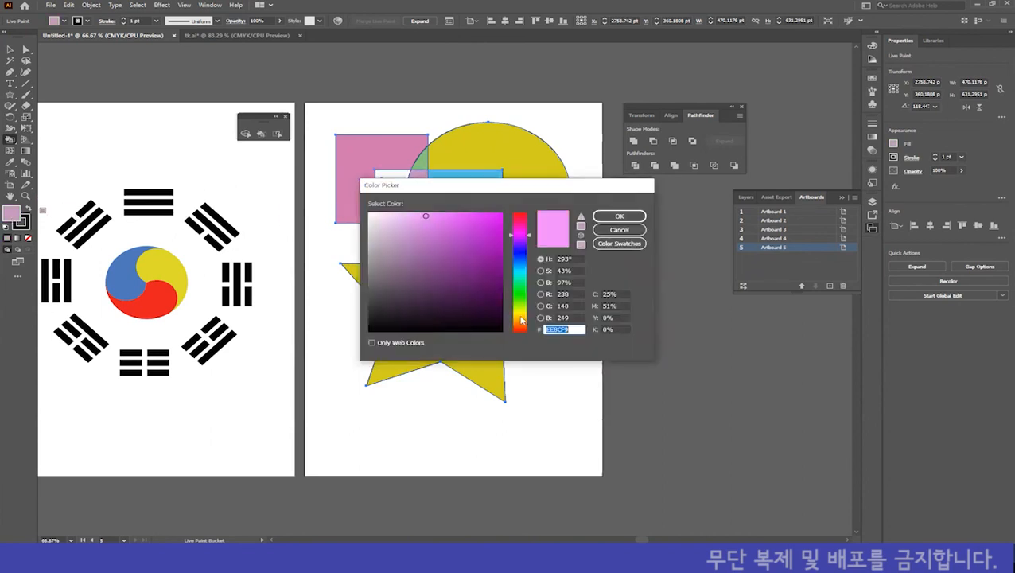
drag(522, 320, 521, 328)
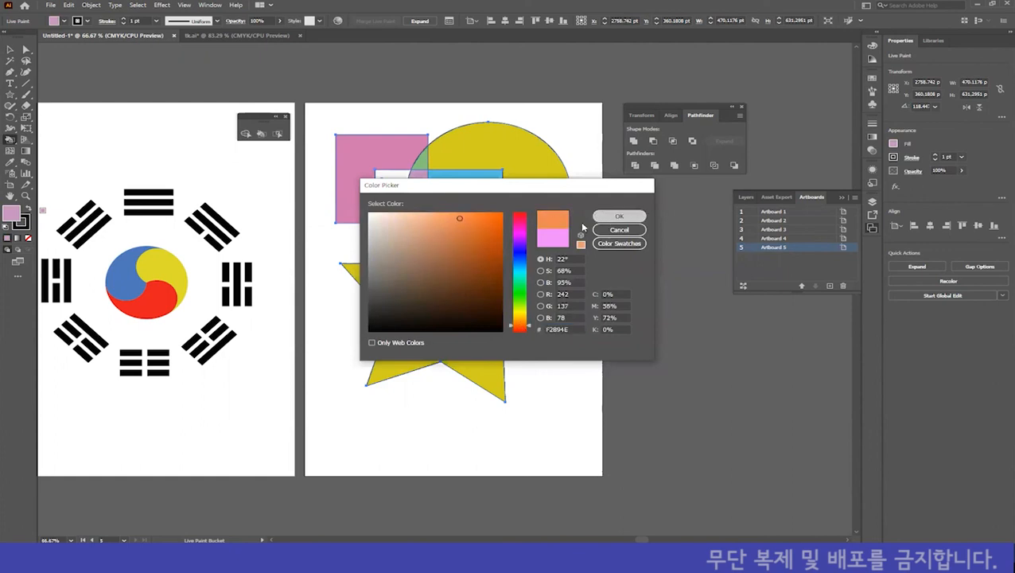
click(609, 216)
click(444, 277)
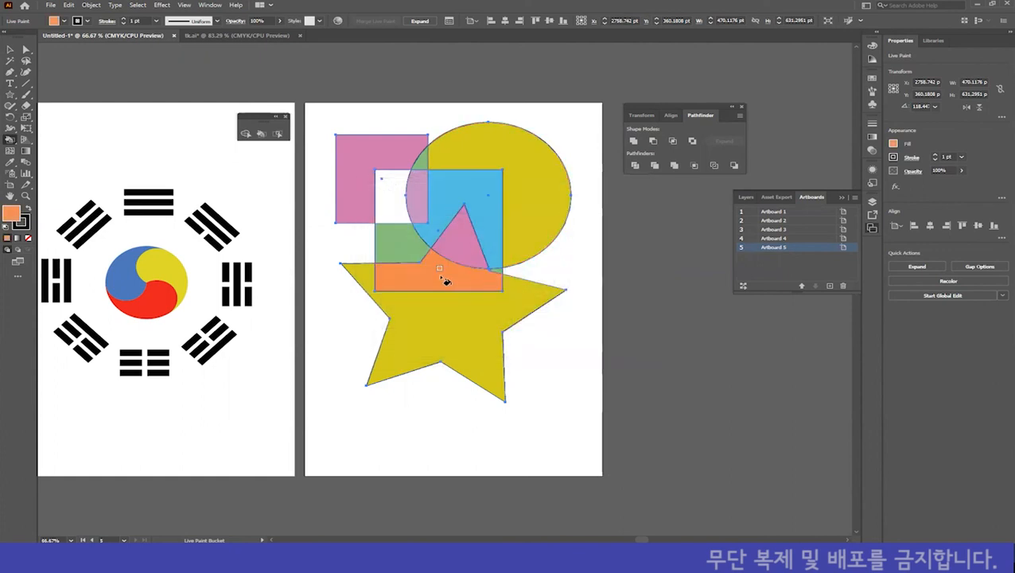
click(392, 197)
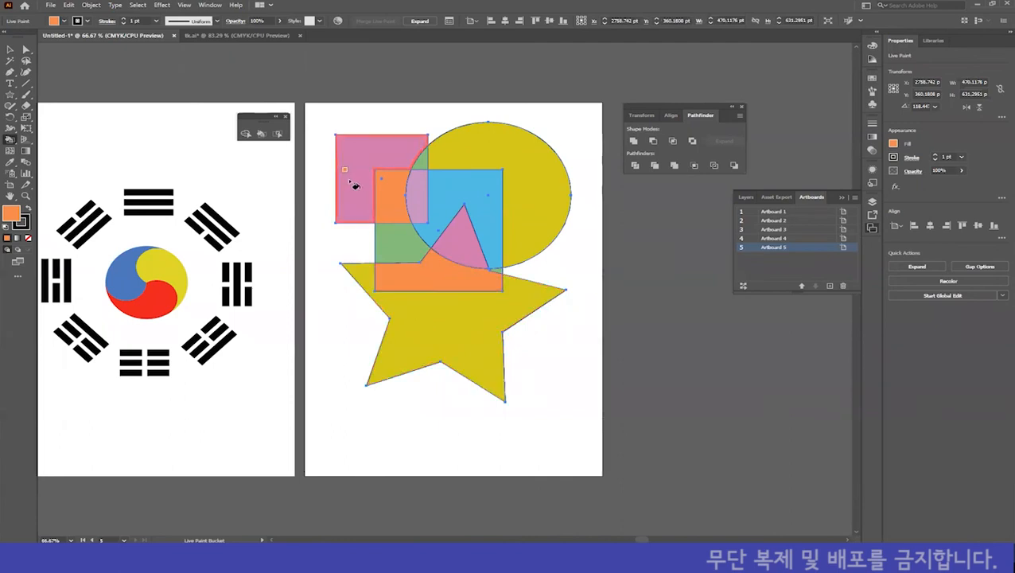
Select the lower piece of the star with Live Paint Selection and recolor it with the upper rectangle's pink
click(278, 134)
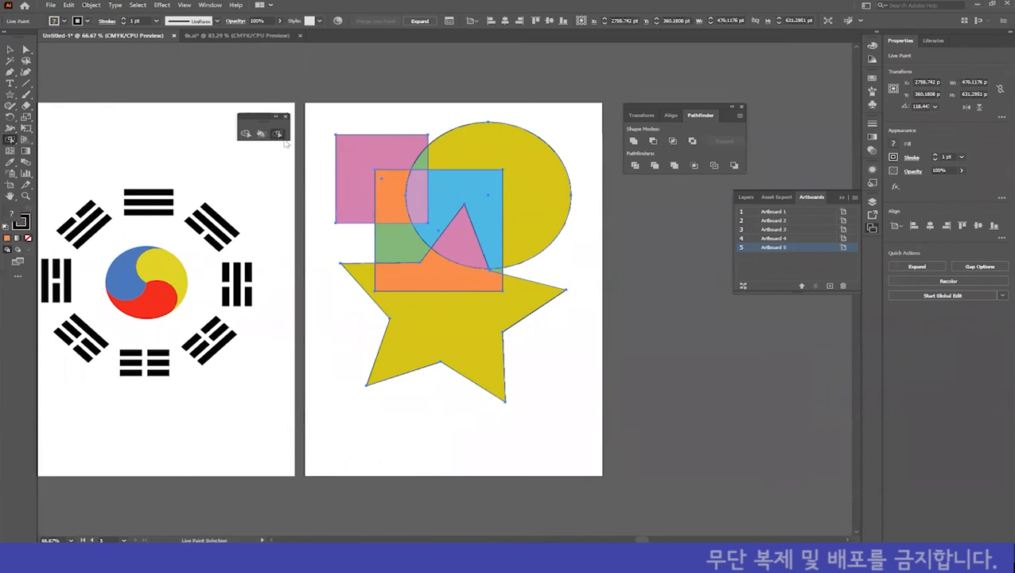
click(459, 327)
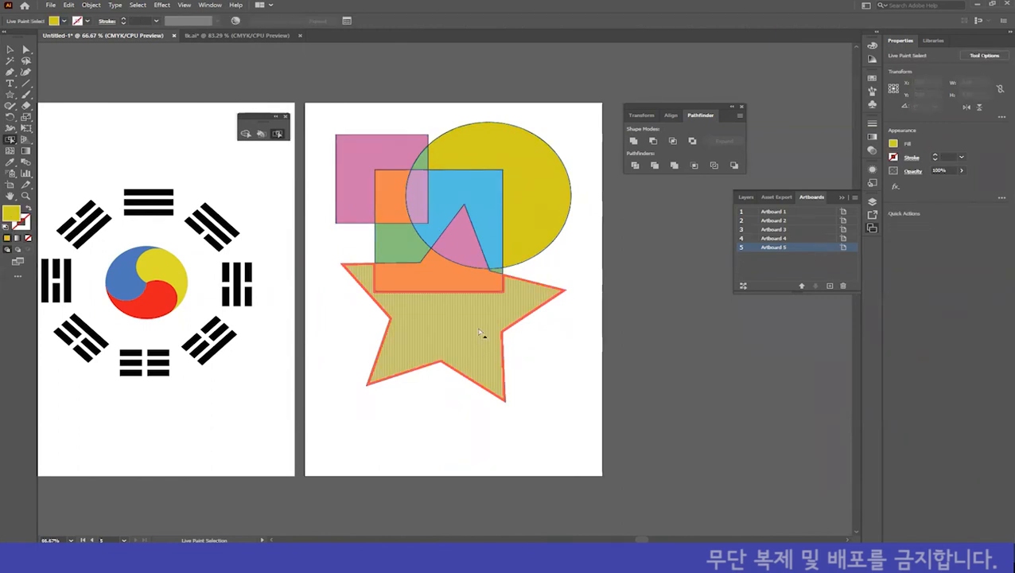
click(381, 149)
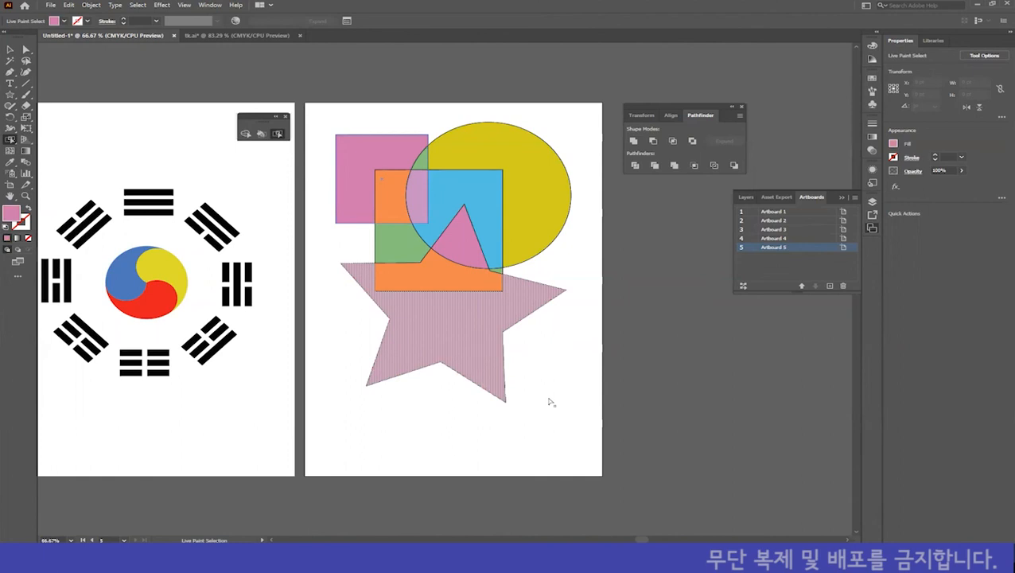
key(v)
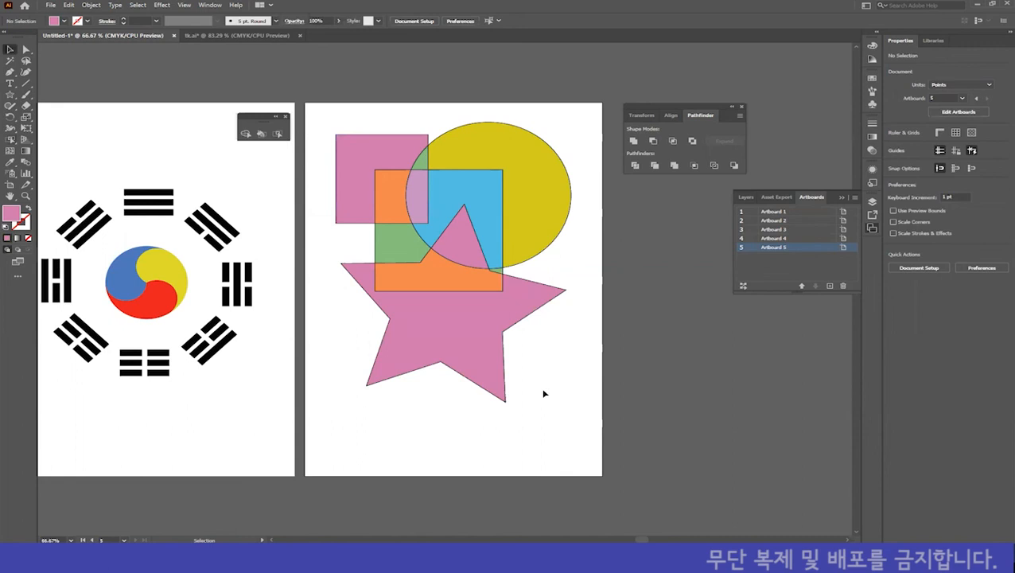
Compare the selection bounding box of the painted shapes with that of the trigrams on the neighbouring artboard
mouse_move(342, 112)
mouse_down()
mouse_move(443, 212)
mouse_move(580, 409)
mouse_up()
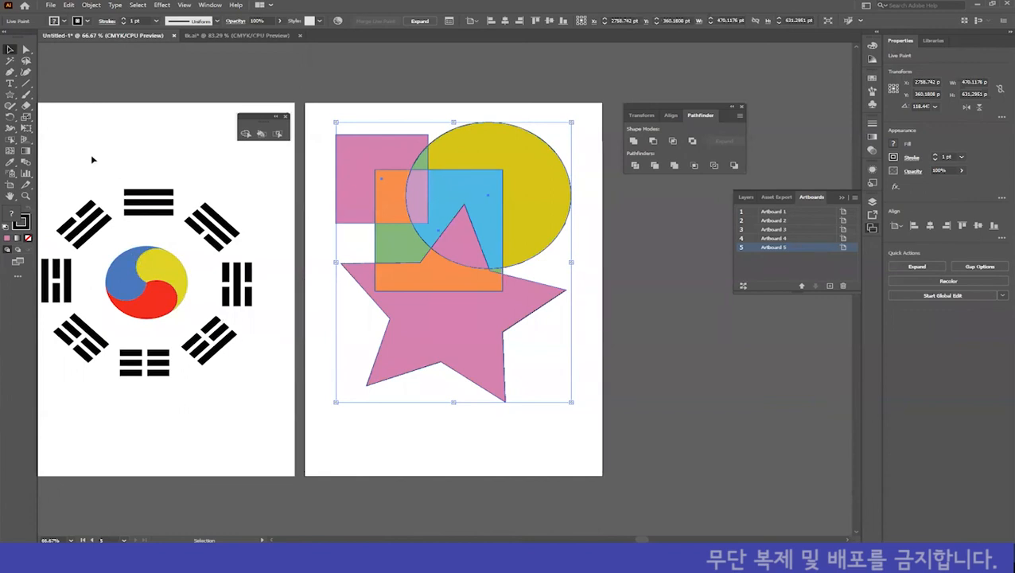
drag(91, 156, 240, 414)
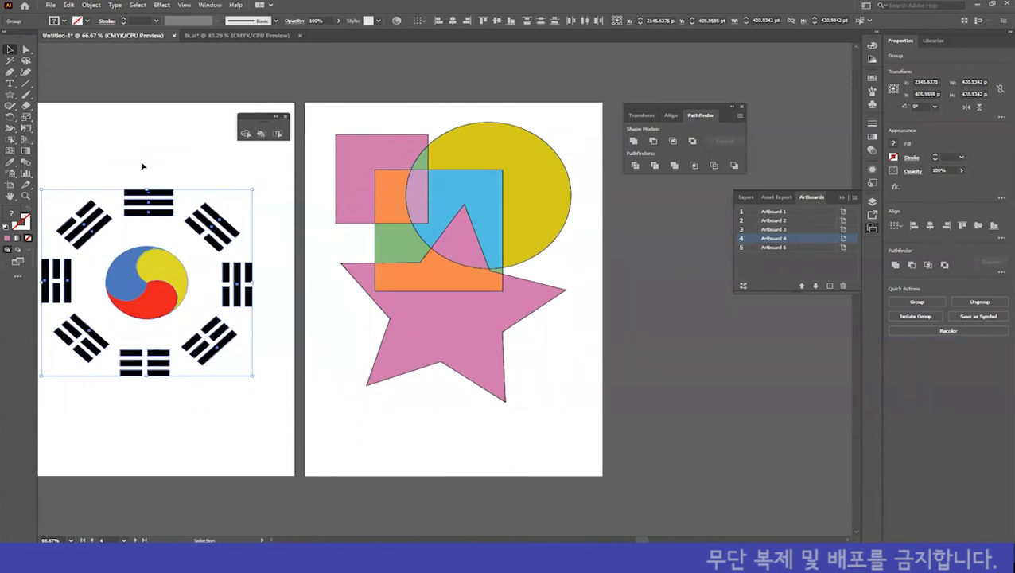
click(356, 114)
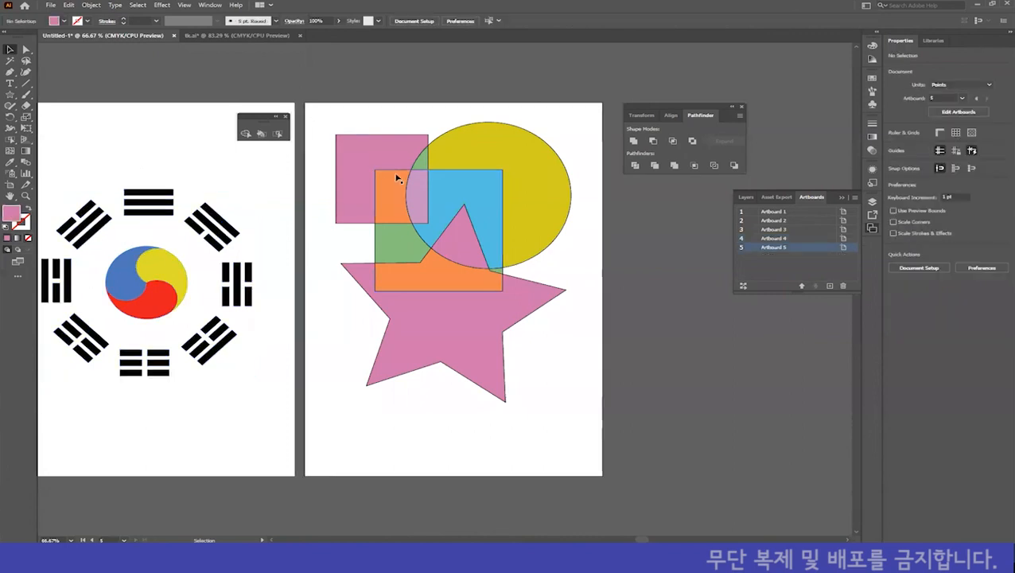
Select the painted shapes and expand the Live Paint group into regular objects
click(396, 178)
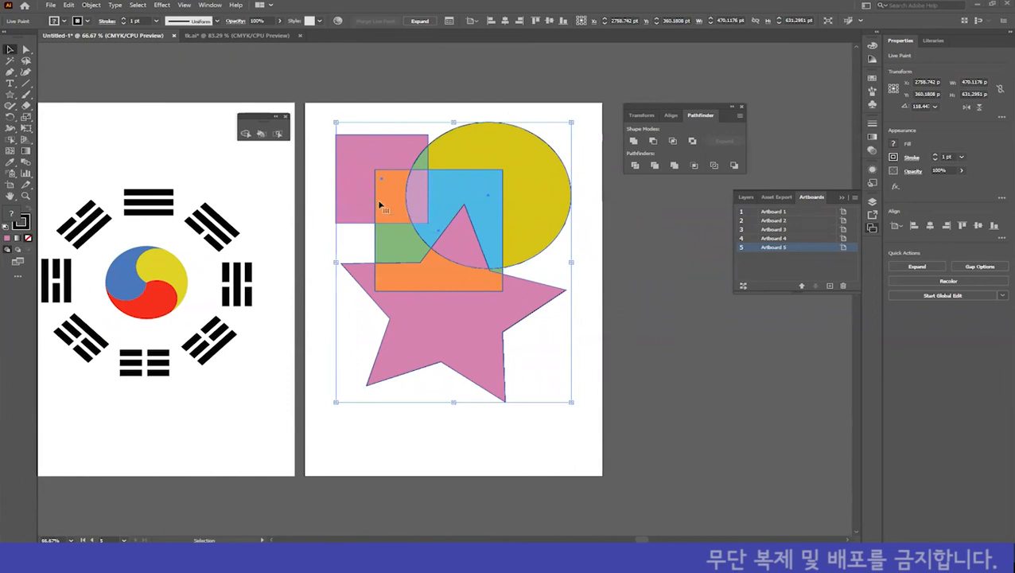
click(91, 5)
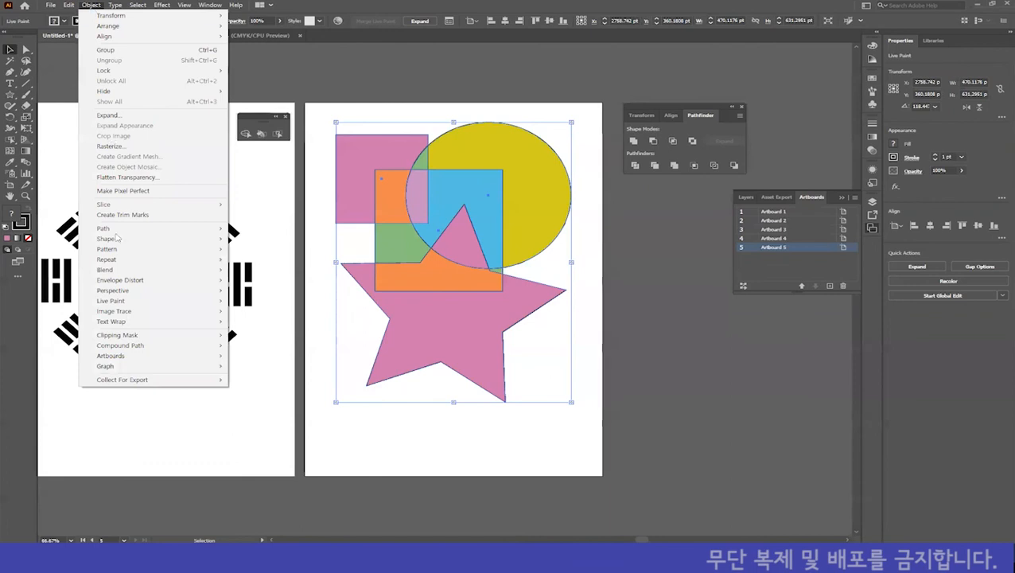
mouse_move(121, 301)
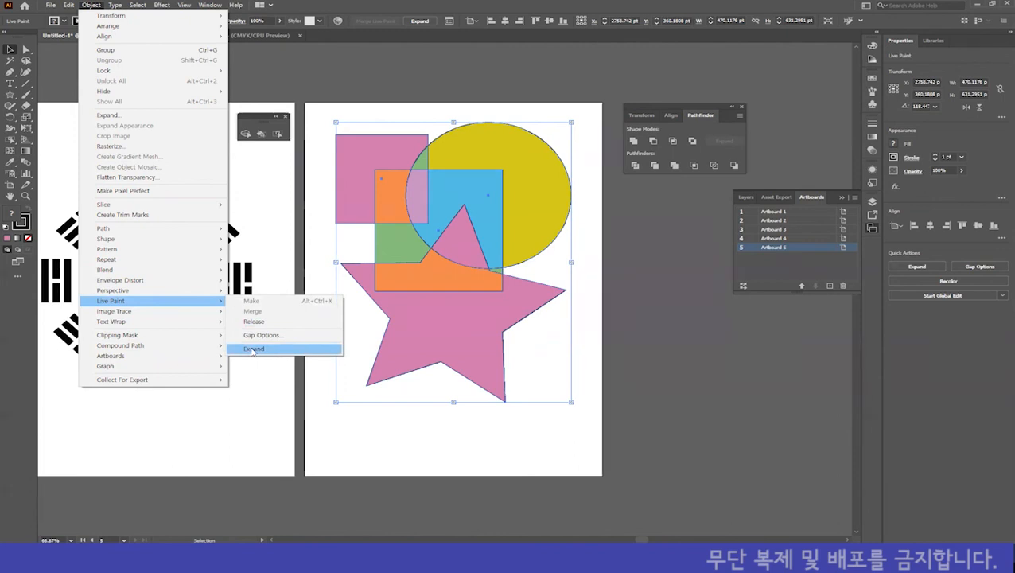
click(253, 350)
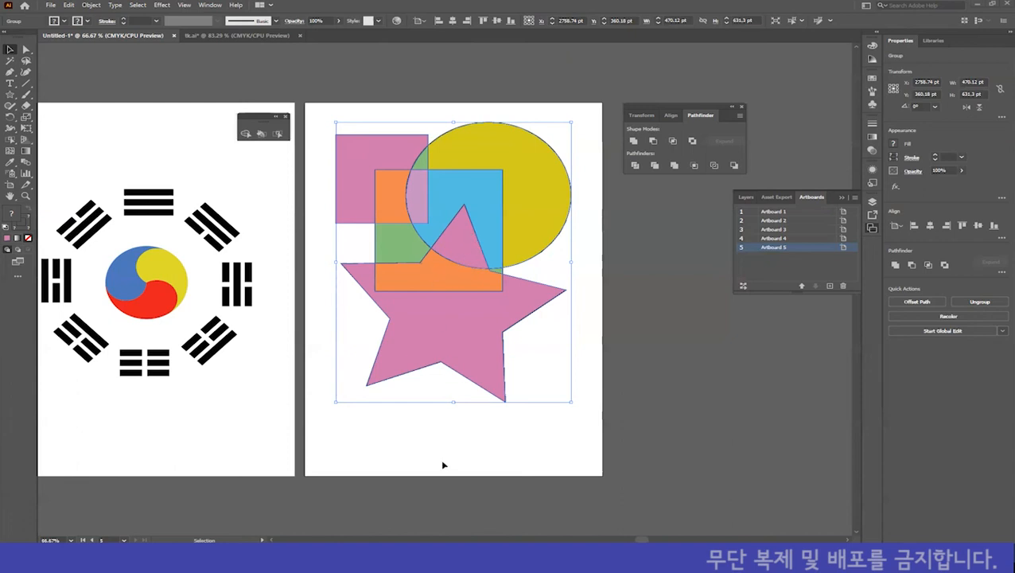
Move the expanded artwork slightly as one group, and ungroup it twice into individual paths
click(396, 437)
mouse_move(449, 325)
mouse_down()
mouse_move(446, 358)
mouse_move(467, 361)
mouse_move(467, 332)
mouse_up()
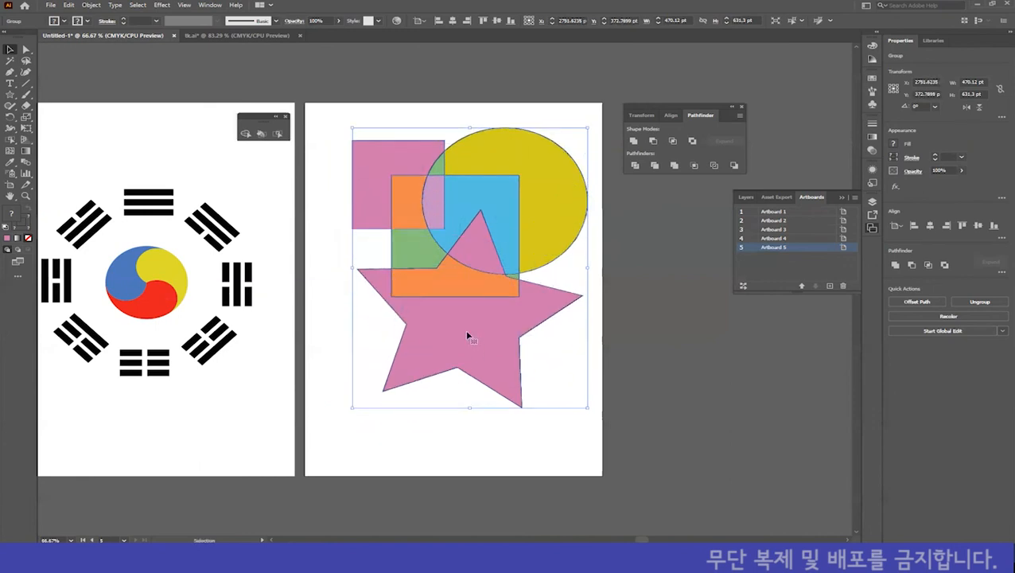
mouse_move(475, 335)
mouse_down()
mouse_move(456, 341)
mouse_move(461, 332)
mouse_up()
right_click(459, 317)
click(490, 394)
right_click(467, 248)
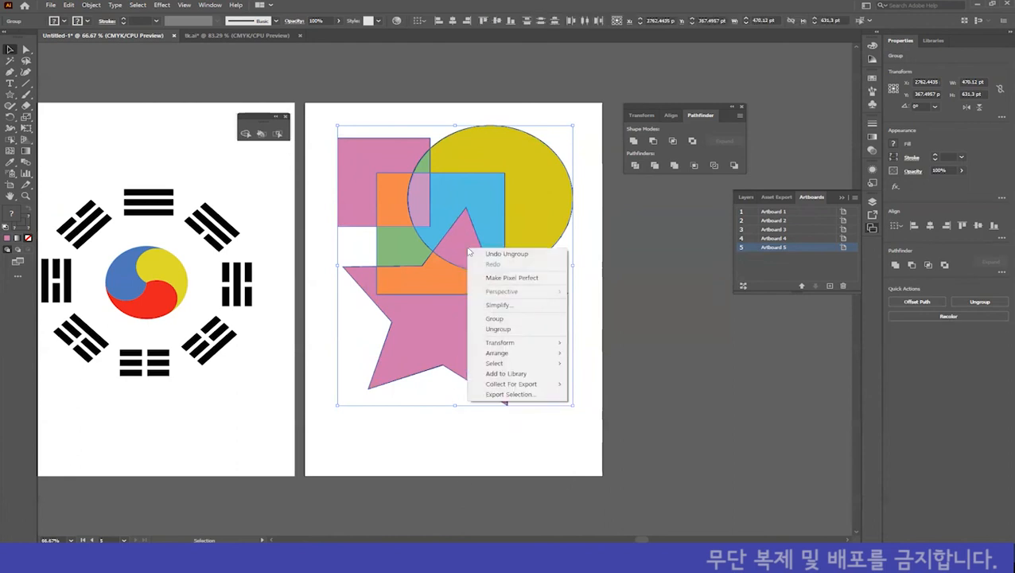
click(508, 333)
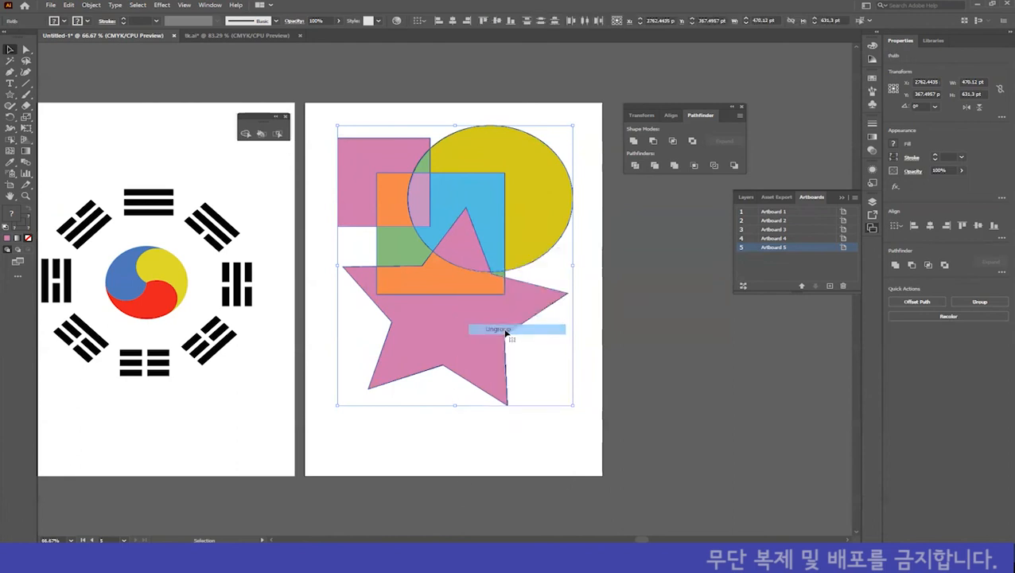
Pull the pieces apart: lower pink star piece downward, orange overlap and yellow circle piece to the right, and circle outline diagonally down to the right
click(460, 438)
drag(449, 348, 444, 391)
drag(477, 273, 537, 282)
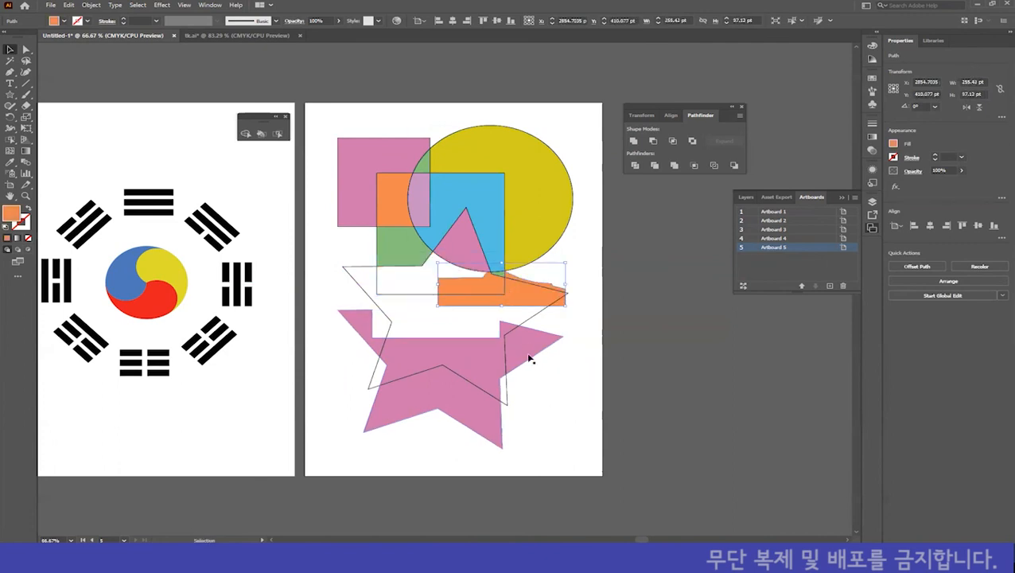
drag(536, 227, 557, 227)
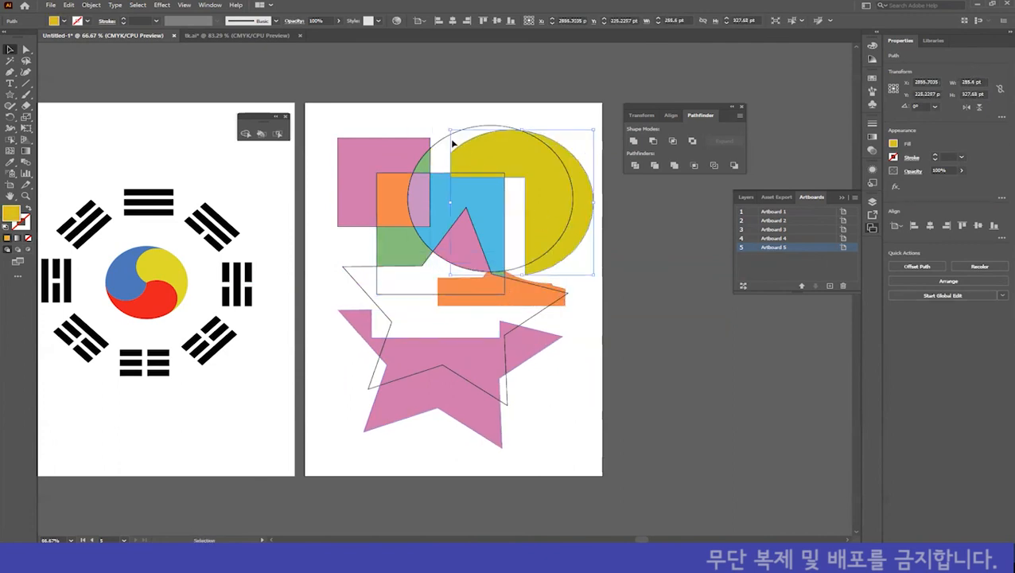
drag(445, 140, 533, 219)
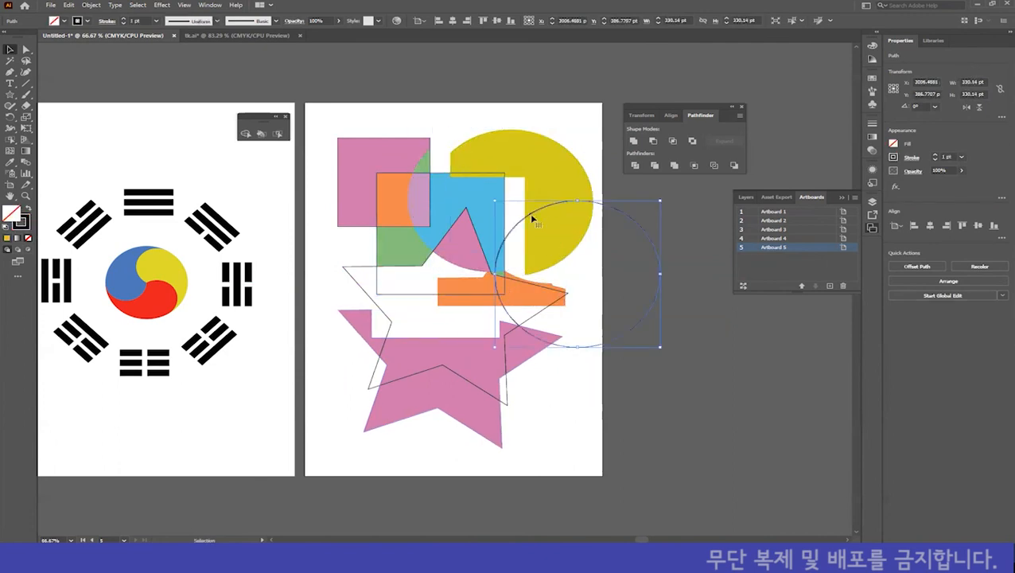